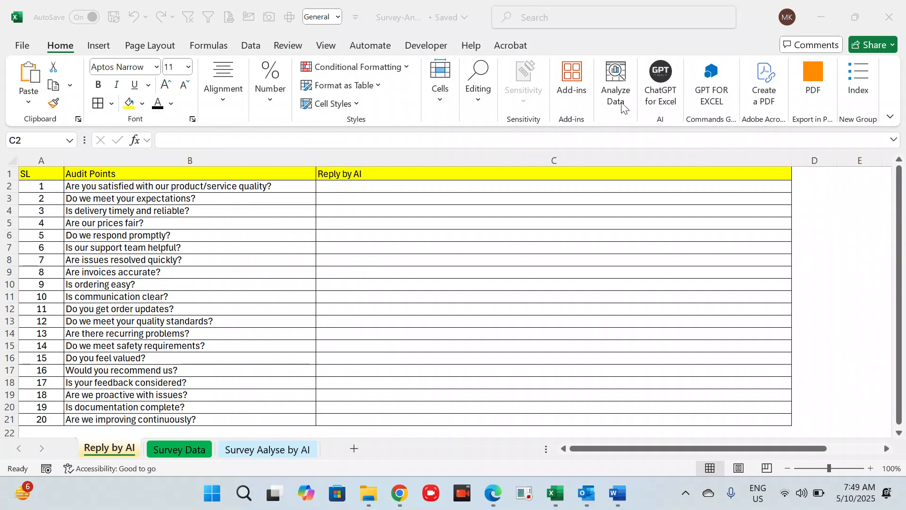
Search the available add-ins for "gpt" and browse the matching results.
{"action": "left_click", "coordinate": [572, 82]}
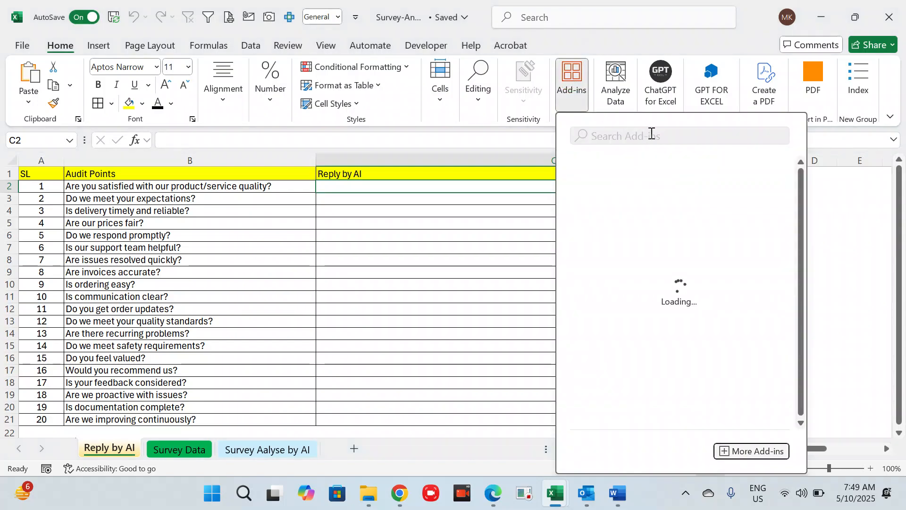
{"action": "left_click", "coordinate": [636, 134]}
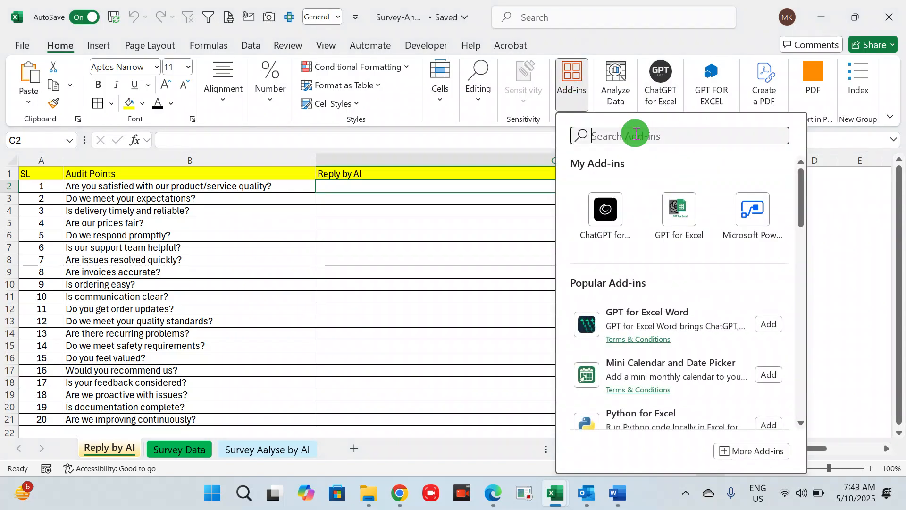
{"action": "type", "text": "gpt"}
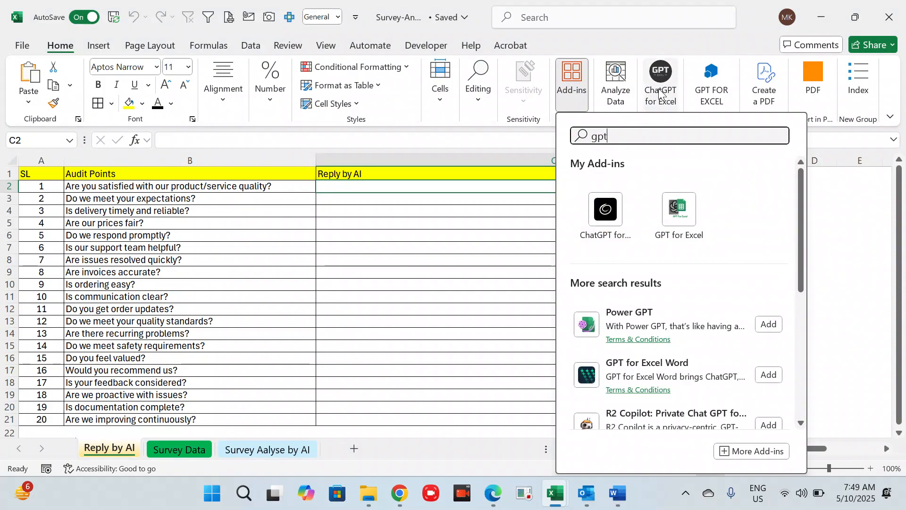
{"action": "left_click_drag", "start_coordinate": [800, 230], "coordinate": [797, 257]}
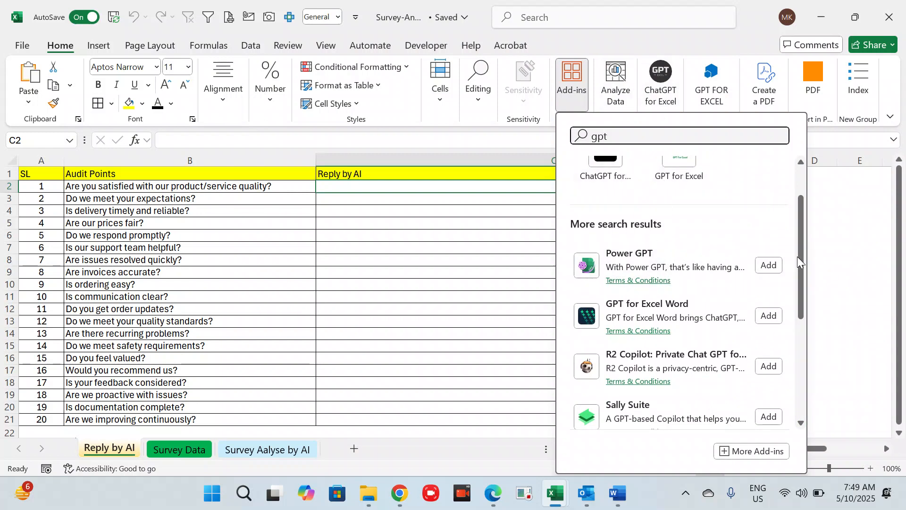
{"action": "left_click_drag", "start_coordinate": [802, 276], "coordinate": [792, 226]}
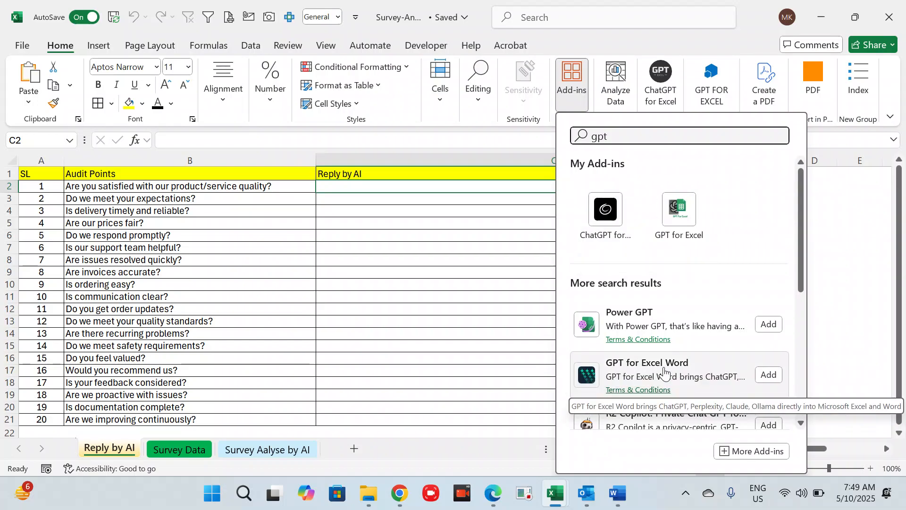
{"action": "left_click_drag", "start_coordinate": [799, 254], "coordinate": [799, 305]}
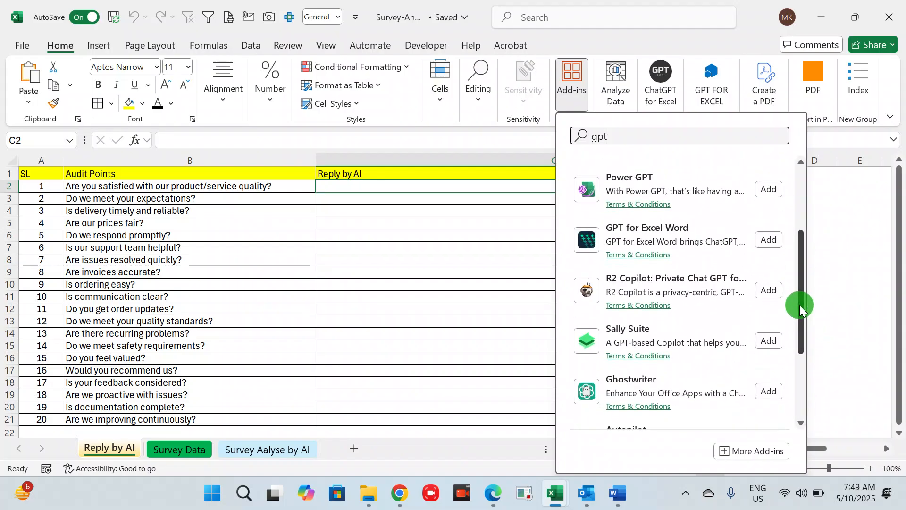
{"action": "key", "text": "Escape"}
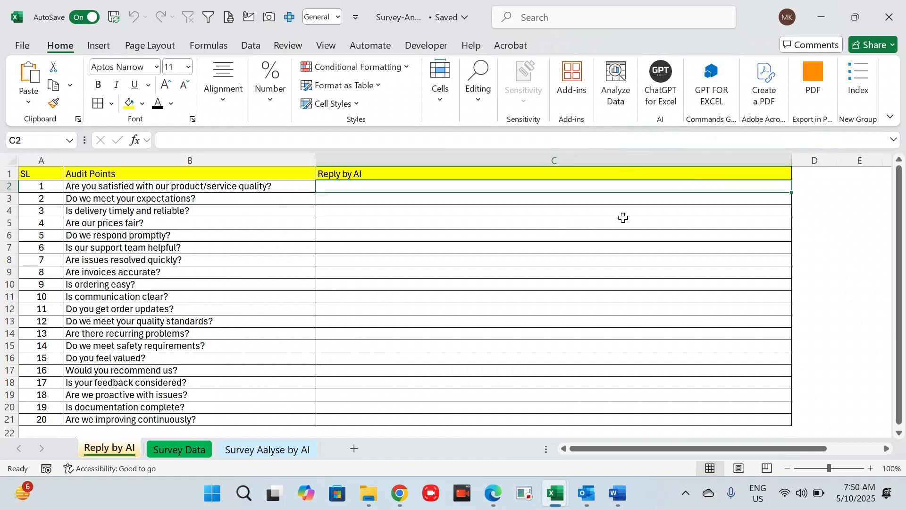
Look over the full list of audit points in column B, from the last row back to the header.
{"action": "left_click", "coordinate": [234, 245]}
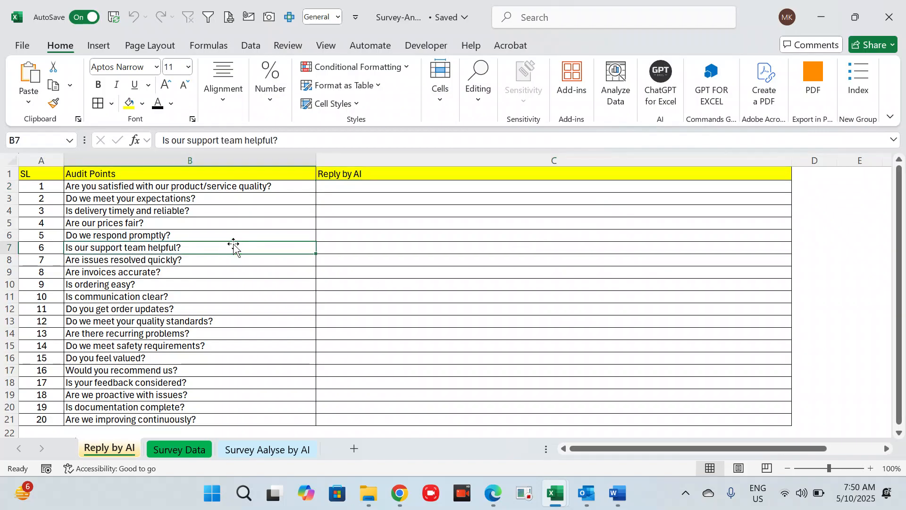
{"action": "key", "text": "ctrl+Down"}
{"action": "key", "text": "ctrl+Down"}
{"action": "key", "text": "ctrl+Up"}
{"action": "key", "text": "ctrl+Up"}
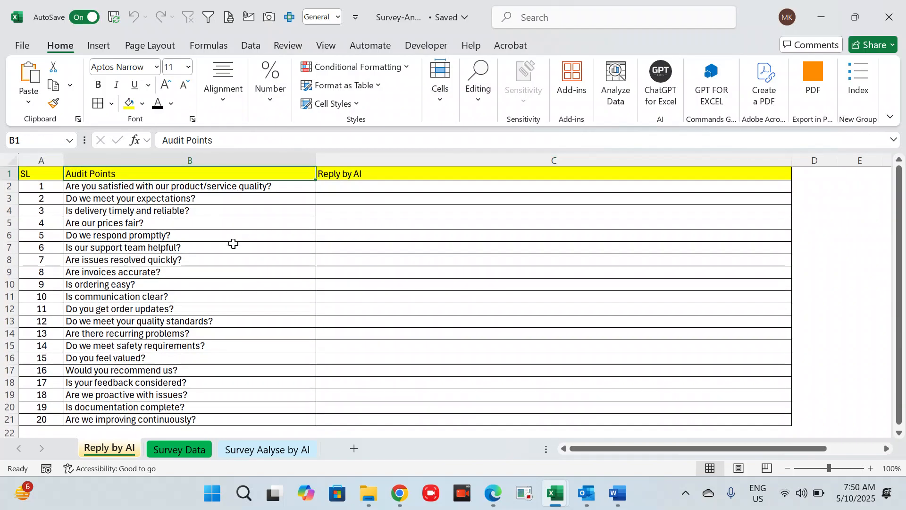
Enter =AI.ASK("Reply of audit point",B2) in cell C2 to generate a reply to the first audit point.
{"action": "key", "text": "Down"}
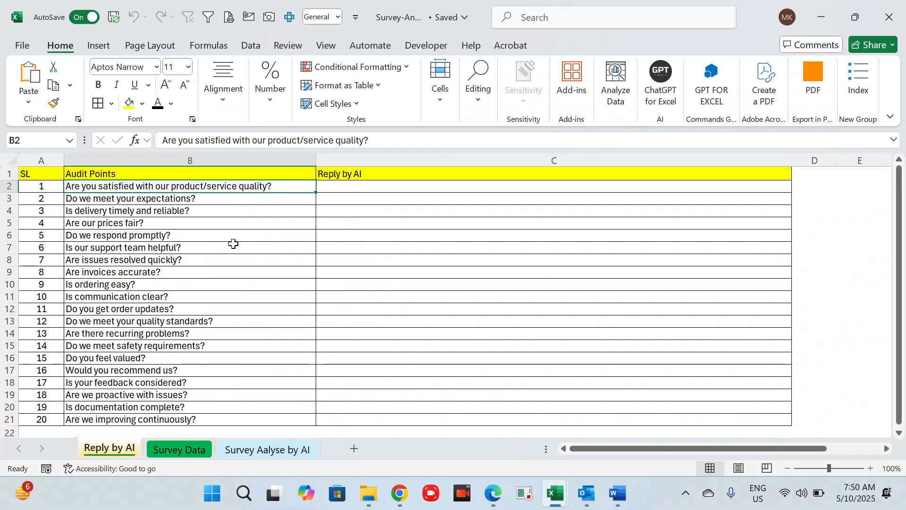
{"action": "key", "text": "Right"}
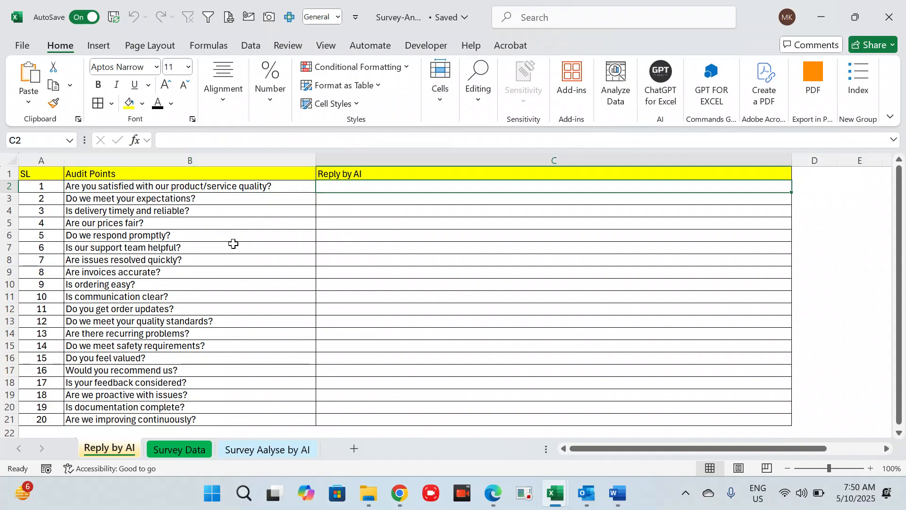
{"action": "type", "text": "=as"}
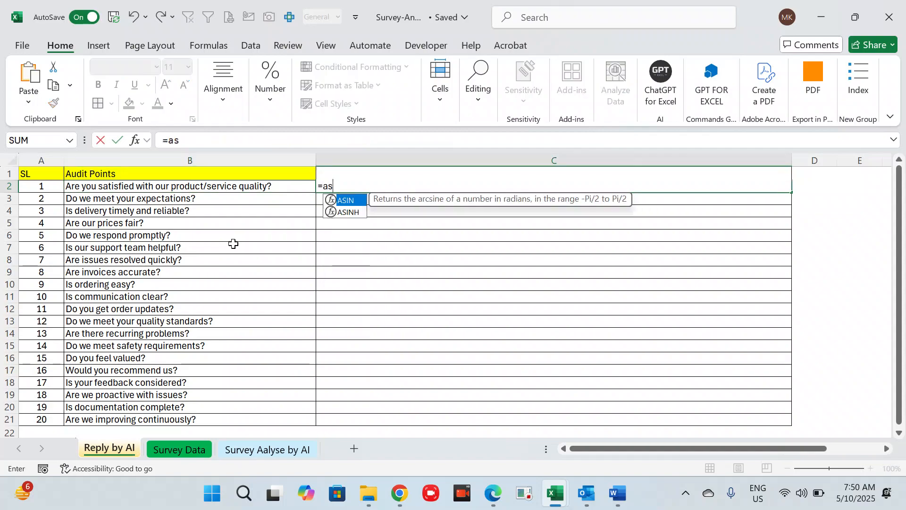
{"action": "key", "text": "BackSpace"}
{"action": "key", "text": "BackSpace"}
{"action": "key", "text": "BackSpace"}
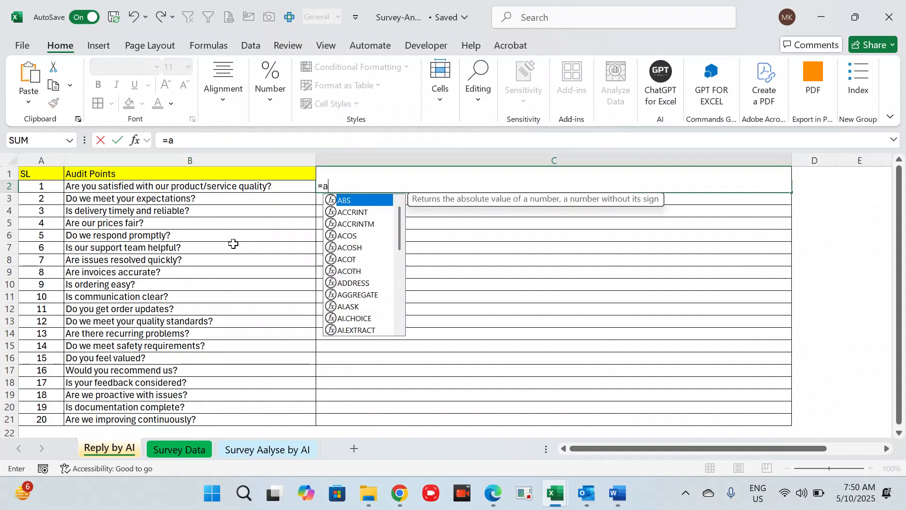
{"action": "type", "text": "=ai"}
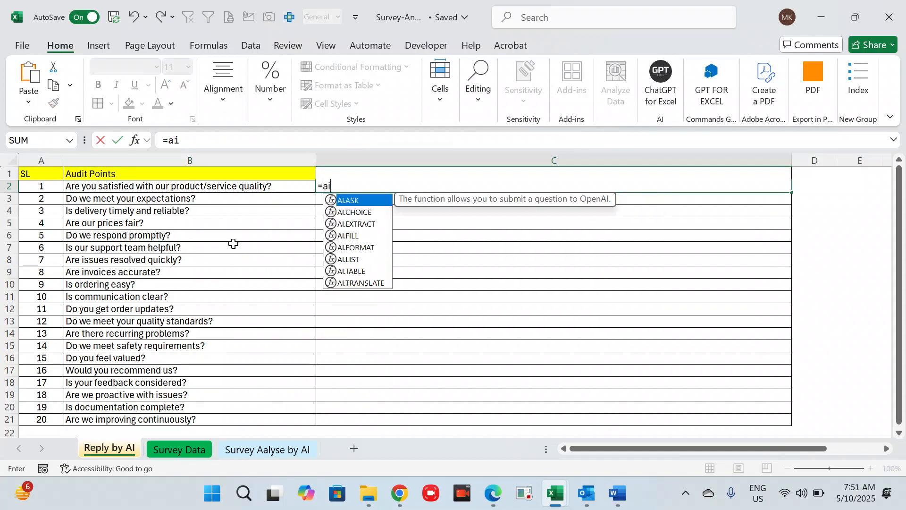
{"action": "key", "text": "Tab"}
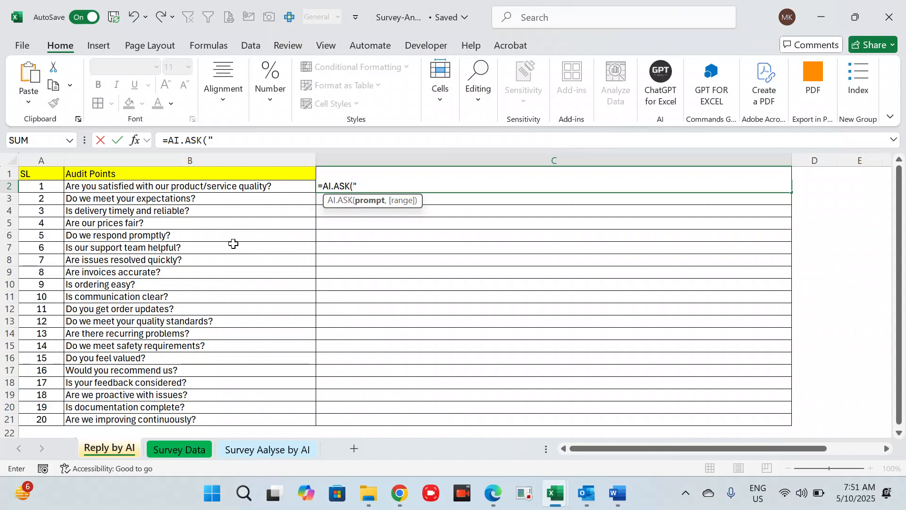
{"action": "type", "text": "\"Reply of audit point"}
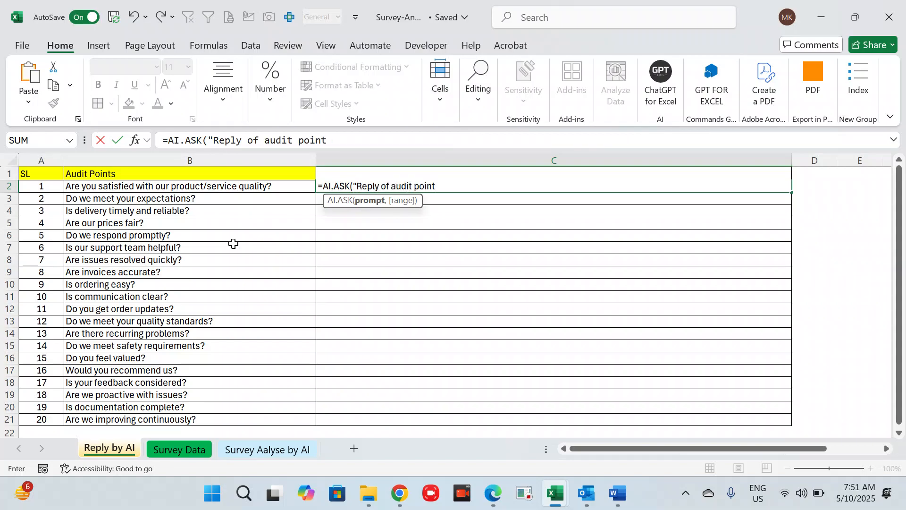
{"action": "type", "text": "\","}
{"action": "key", "text": "Left"}
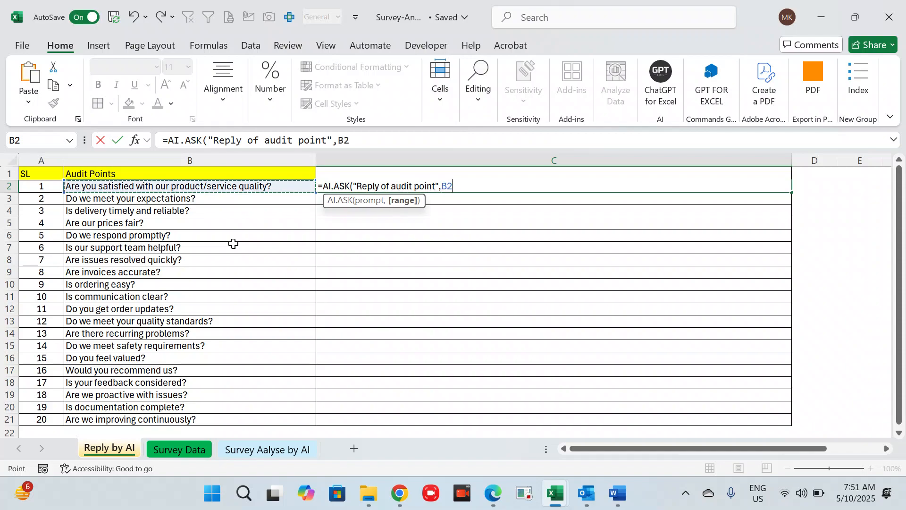
{"action": "type", "text": ")"}
{"action": "key", "text": "Return"}
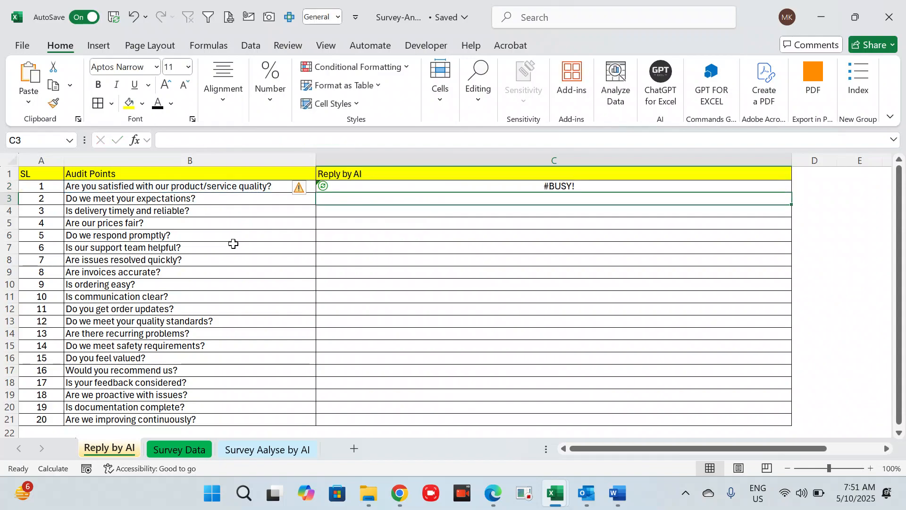
Widen column C and fill the AI.ASK formula from C2 down to C21.
{"action": "key", "text": "Up"}
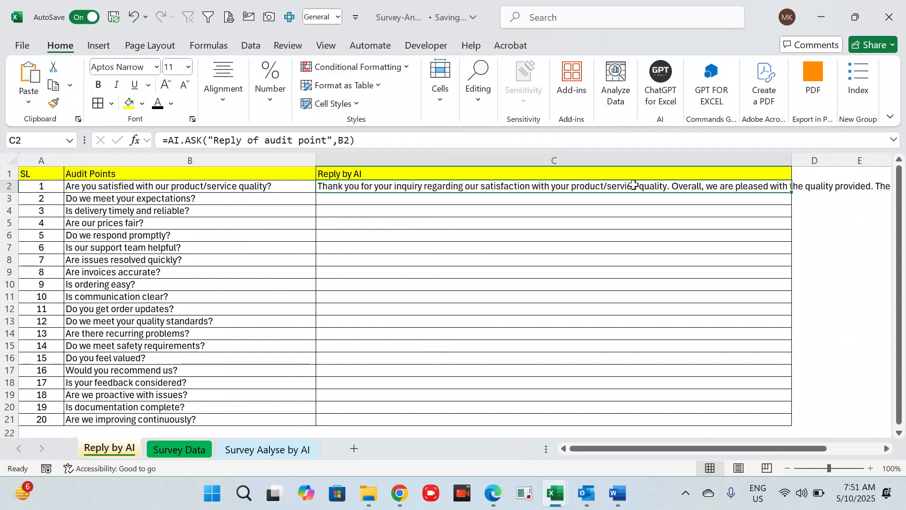
{"action": "left_click_drag", "start_coordinate": [792, 158], "coordinate": [866, 163]}
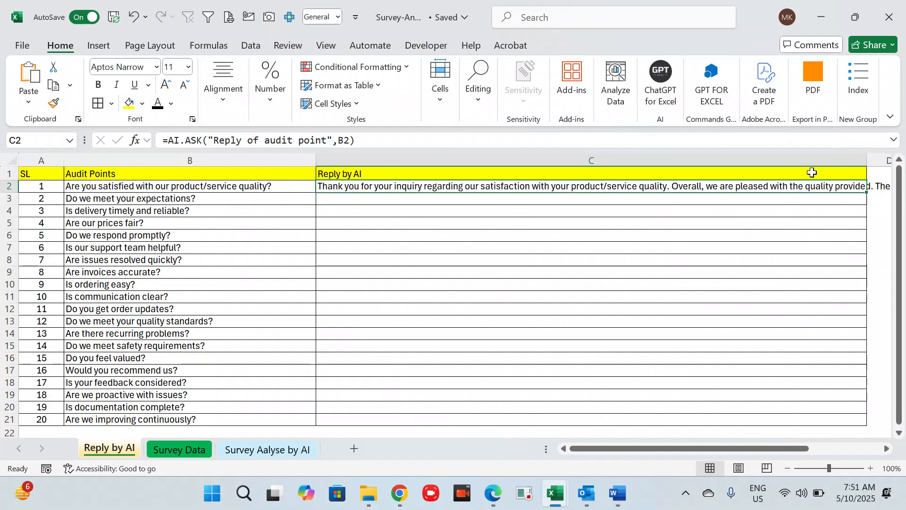
{"action": "double_click", "coordinate": [868, 192]}
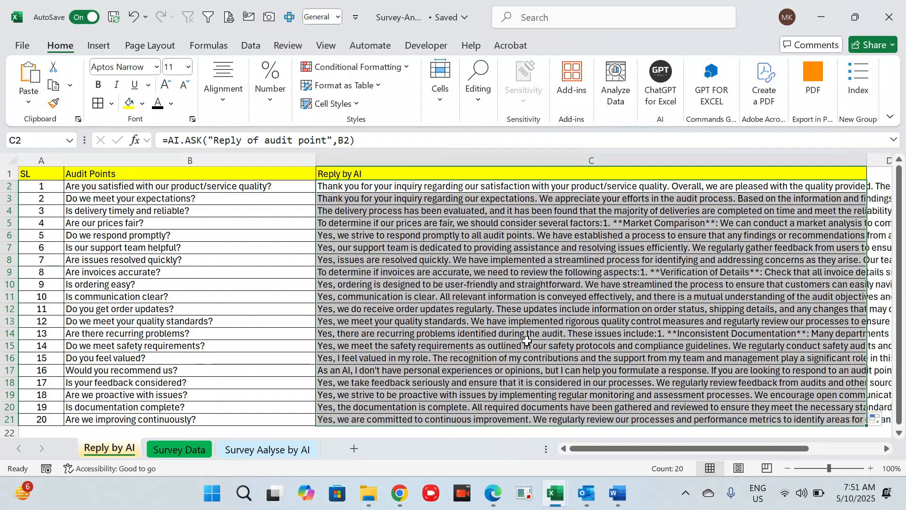
Review the generated replies against their audit points, checking how far the text in row 12 extends beyond column C.
{"action": "left_click", "coordinate": [218, 223]}
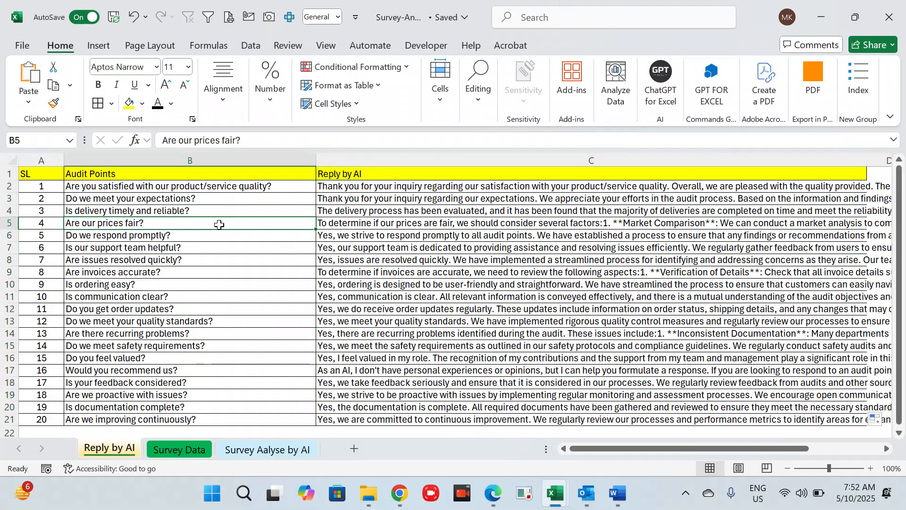
{"action": "key", "text": "Down"}
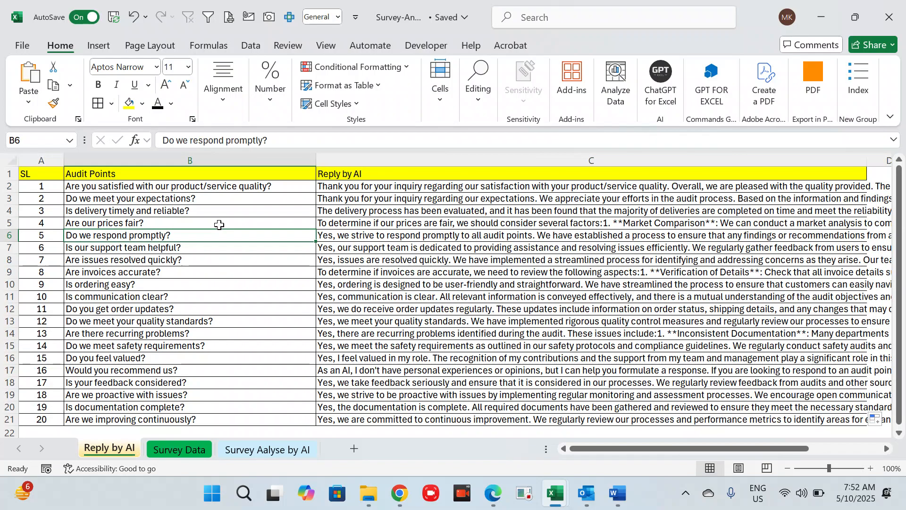
{"action": "key", "text": "Down"}
{"action": "key", "text": "Down"}
{"action": "key", "text": "Down"}
{"action": "key", "text": "Down"}
{"action": "key", "text": "Down"}
{"action": "key", "text": "Down"}
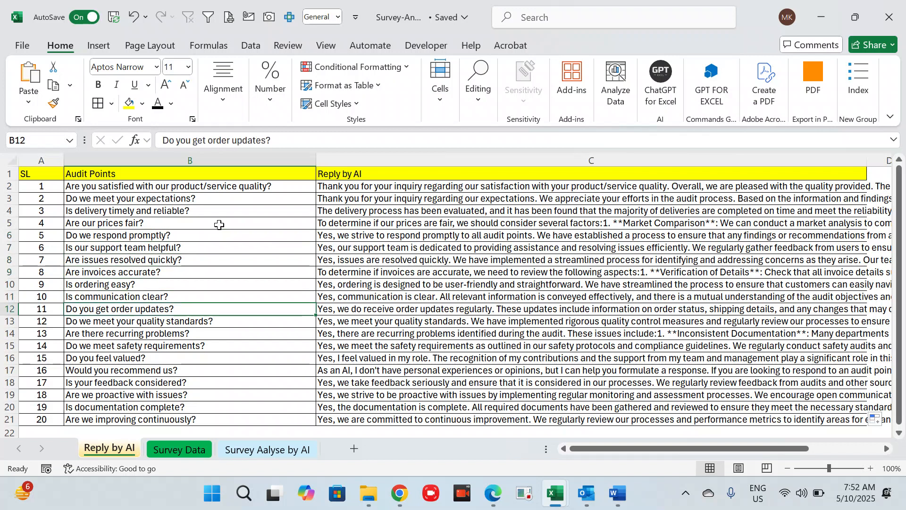
{"action": "key", "text": "Right"}
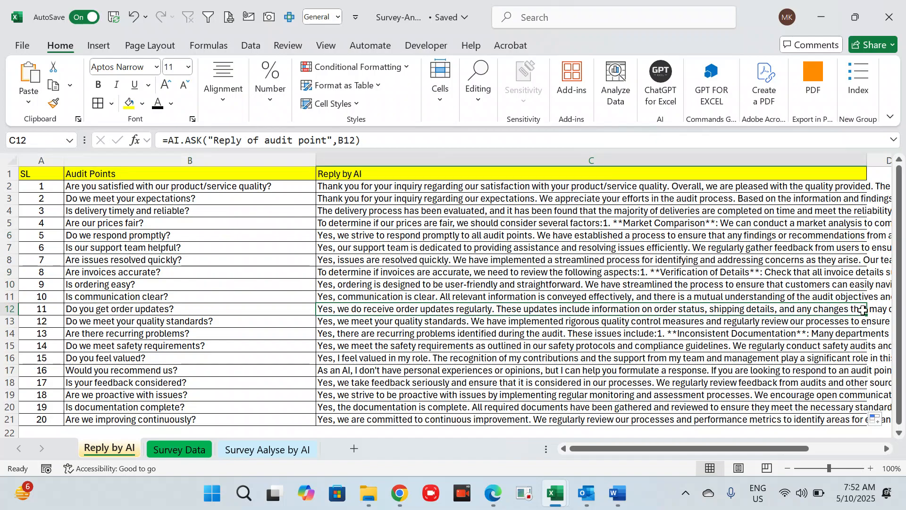
{"action": "scroll", "coordinate": [818, 317], "scroll_direction": "right", "scroll_amount": 5}
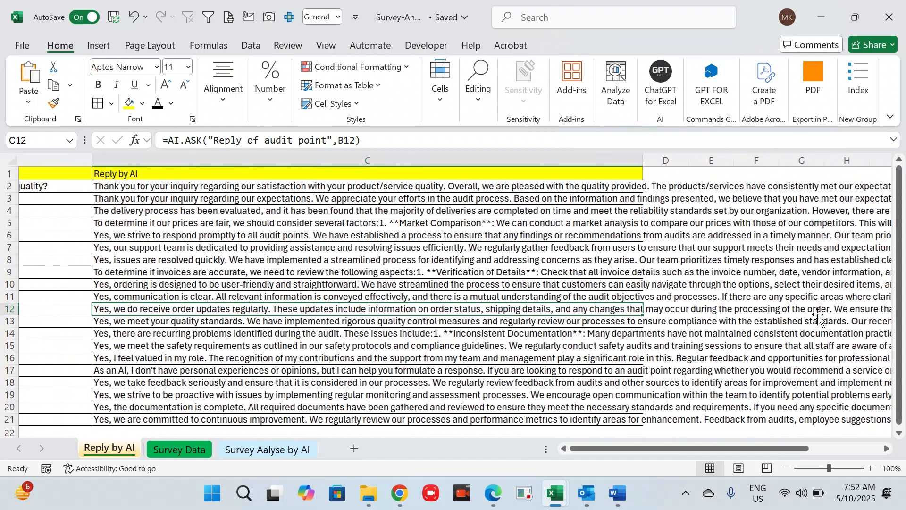
{"action": "scroll", "coordinate": [818, 317], "scroll_direction": "left", "scroll_amount": 5}
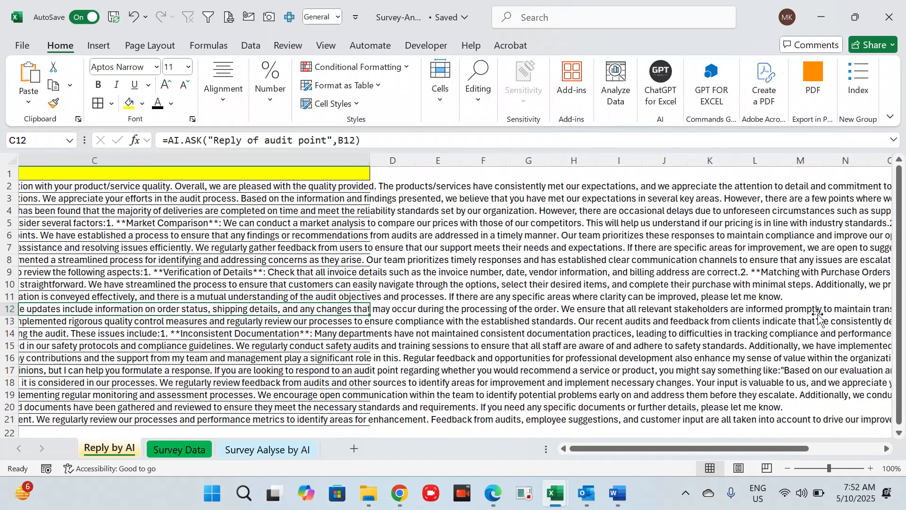
Inspect the AI.ASK formula in the last reply cell, C21, keeping it as it is.
{"action": "key", "text": "ctrl+Down"}
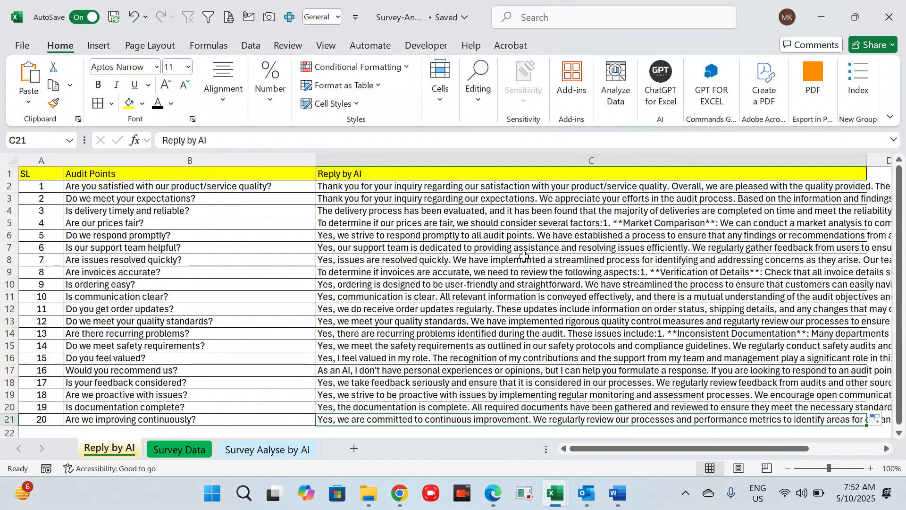
{"action": "key", "text": "F2"}
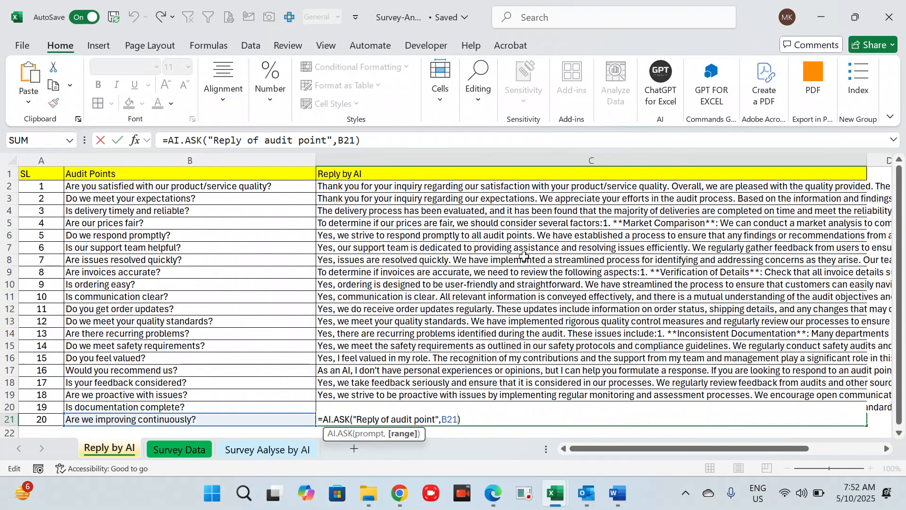
{"action": "key", "text": "ctrl+Return"}
Change the AI.ASK prompt in cell C2 to "Reply in short line of audit point".
{"action": "key", "text": "ctrl+Up"}
{"action": "key", "text": "Down"}
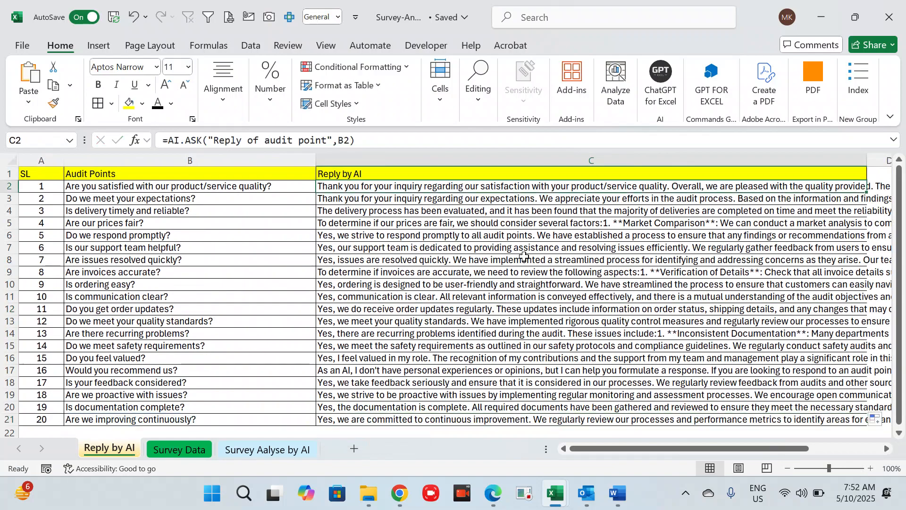
{"action": "left_click", "coordinate": [283, 143]}
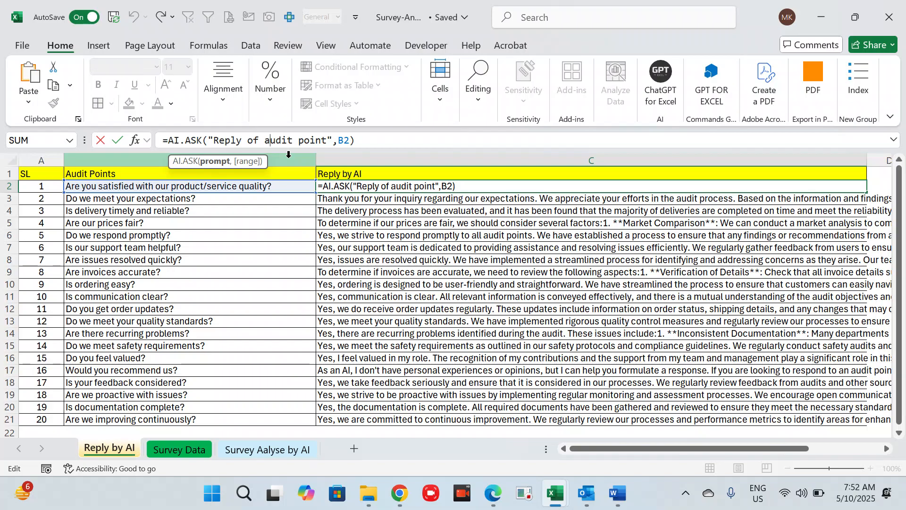
{"action": "type", "text": "in"}
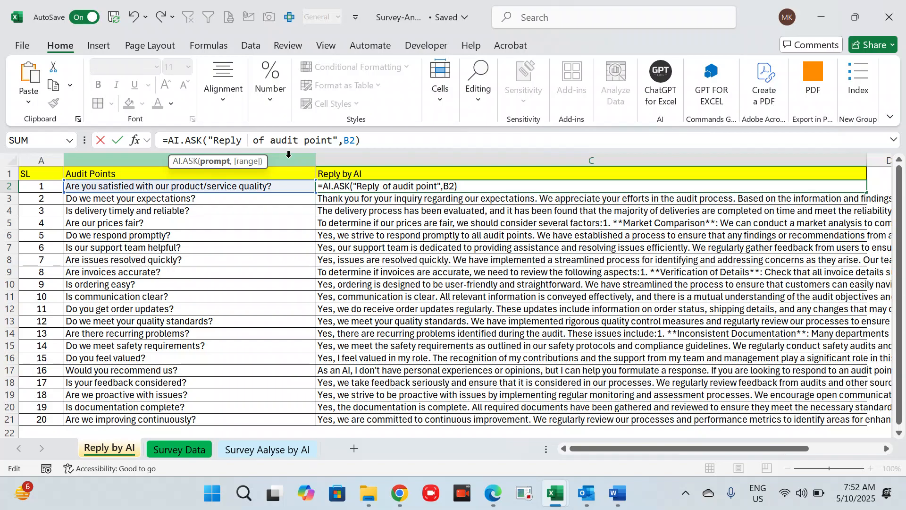
{"action": "type", "text": " short lin"}
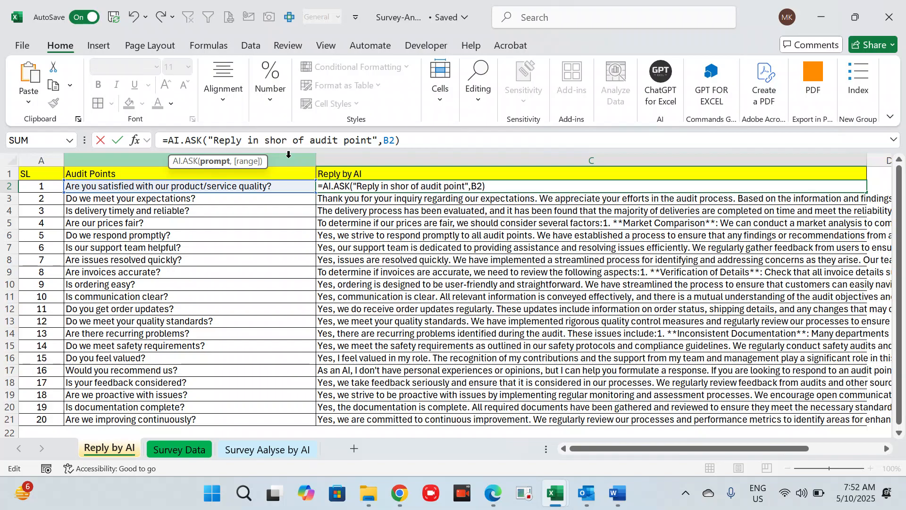
{"action": "type", "text": "e"}
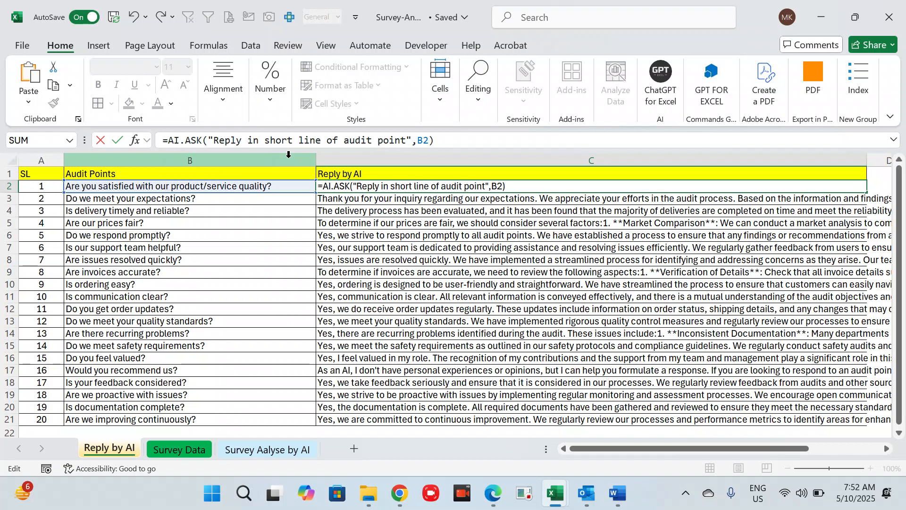
{"action": "key", "text": "Return"}
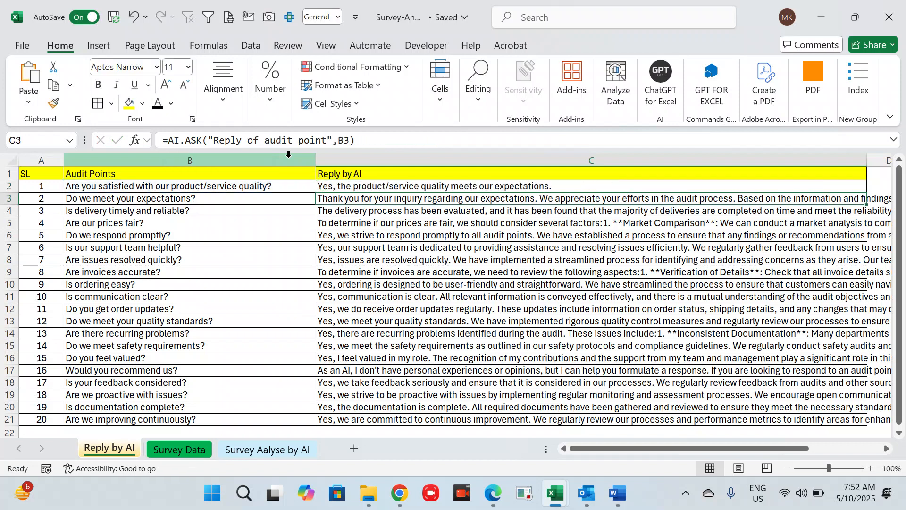
Fill the updated AI.ASK formula from C2 down to C21.
{"action": "key", "text": "Up"}
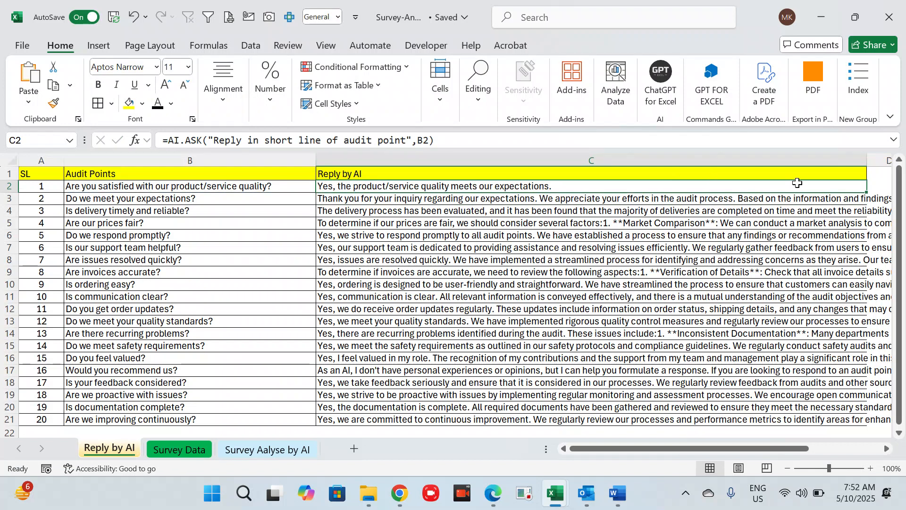
{"action": "left_click_drag", "start_coordinate": [867, 191], "coordinate": [867, 192]}
{"action": "double_click", "coordinate": [867, 192]}
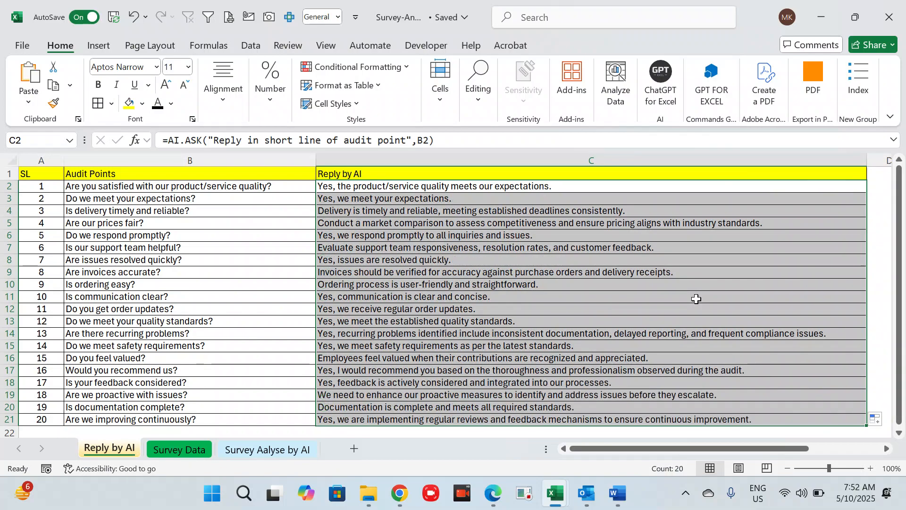
Review the regenerated short replies in column C down to row 11.
{"action": "key", "text": "Down"}
{"action": "key", "text": "Down"}
{"action": "key", "text": "Down"}
{"action": "key", "text": "Down"}
{"action": "key", "text": "Down"}
{"action": "key", "text": "Down"}
{"action": "key", "text": "Down"}
{"action": "key", "text": "Down"}
{"action": "key", "text": "Down"}
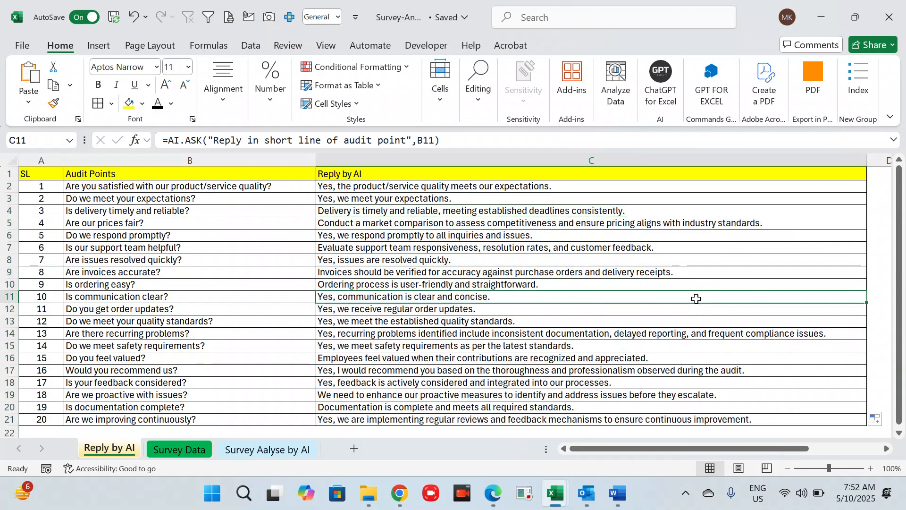
Highlight the order-updates audit point and its reply, B12:C12, with a light green fill.
{"action": "key", "text": "Left"}
{"action": "key", "text": "Left"}
{"action": "key", "text": "Down"}
{"action": "key", "text": "Right"}
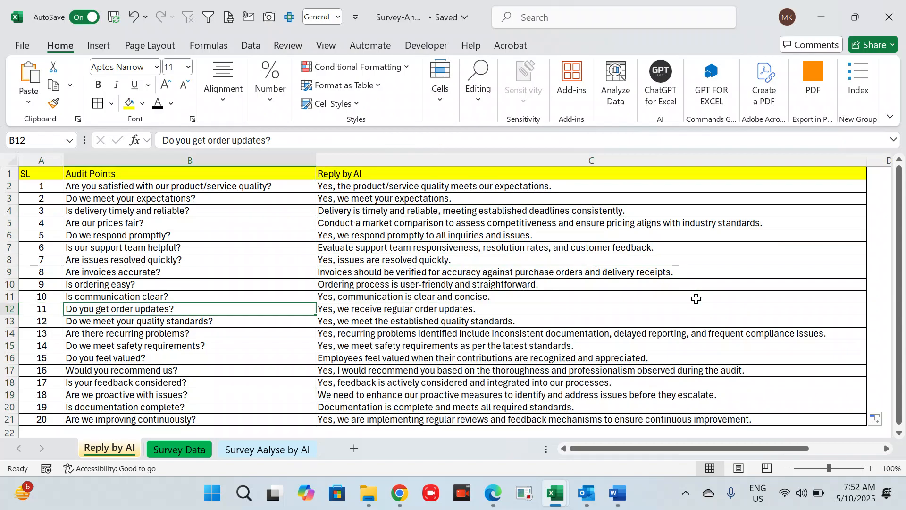
{"action": "key", "text": "shift+Right"}
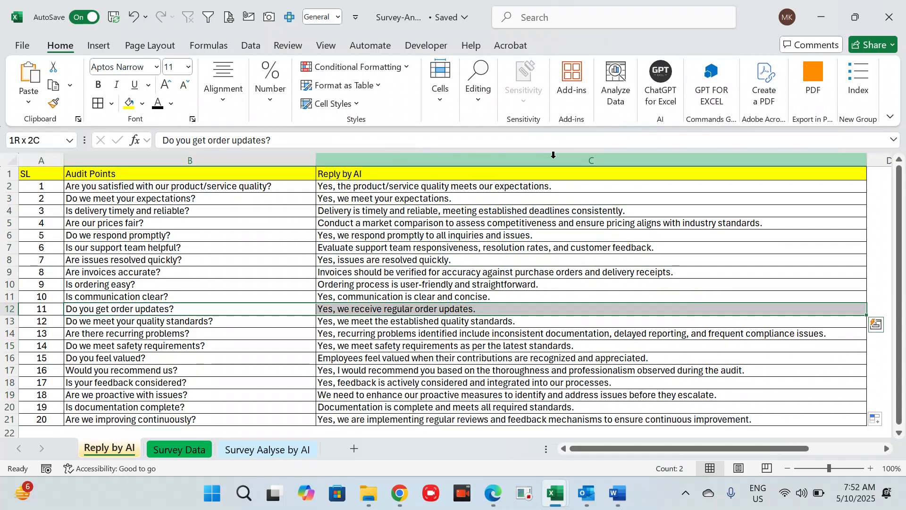
{"action": "left_click", "coordinate": [140, 110]}
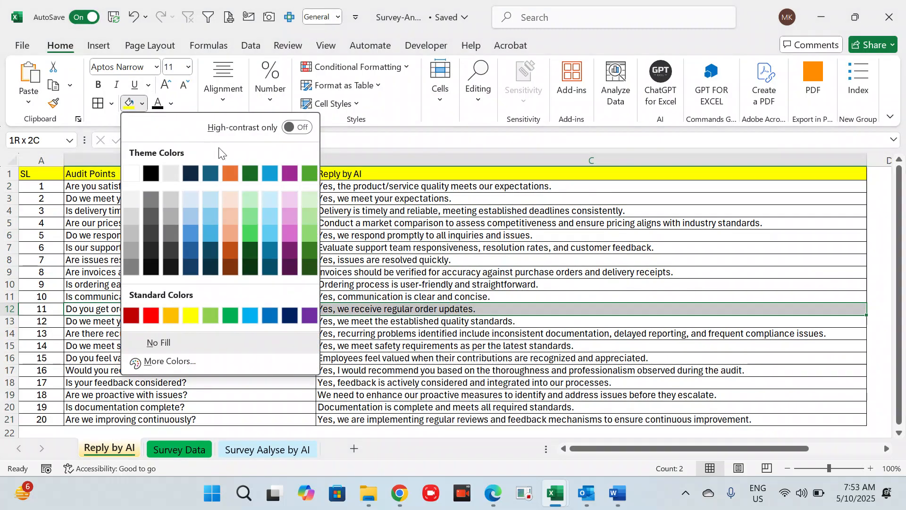
{"action": "left_click", "coordinate": [300, 210]}
{"action": "key", "text": "Left"}
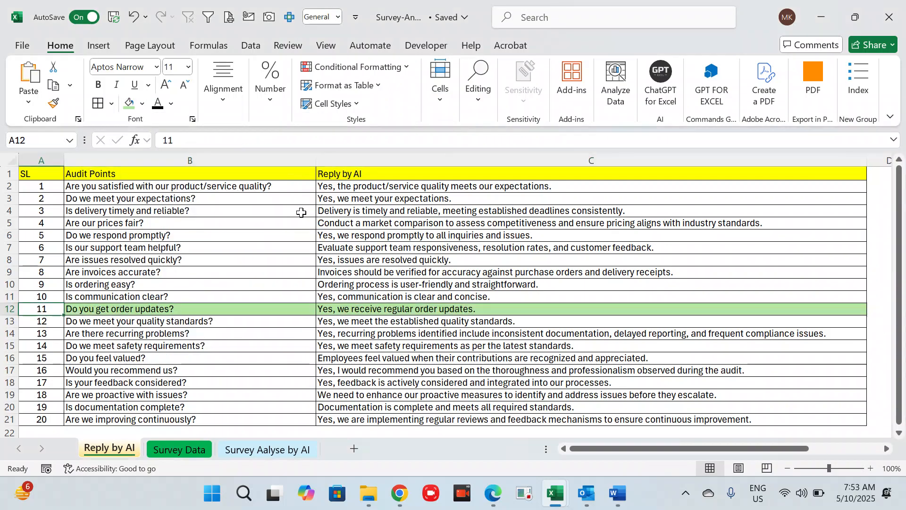
{"action": "key", "text": "Right"}
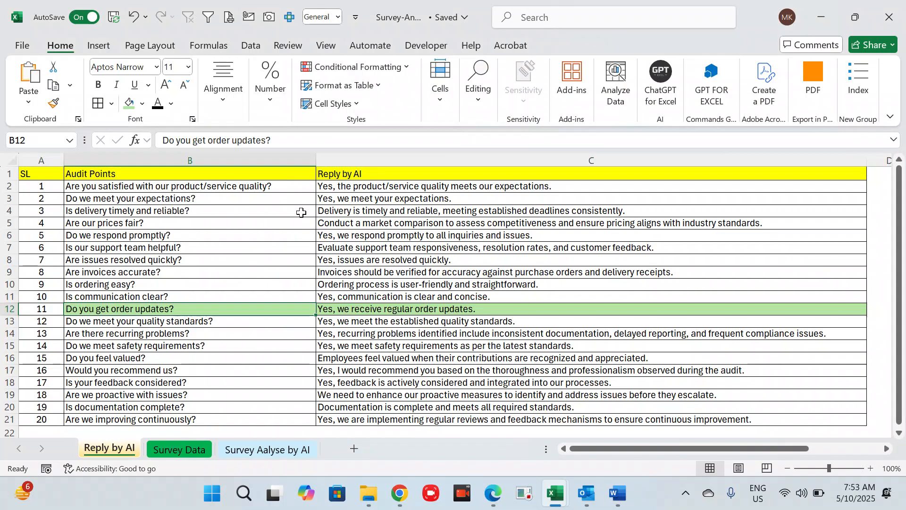
Compare the replies in rows 12 to 17 with their audit points.
{"action": "key", "text": "Right"}
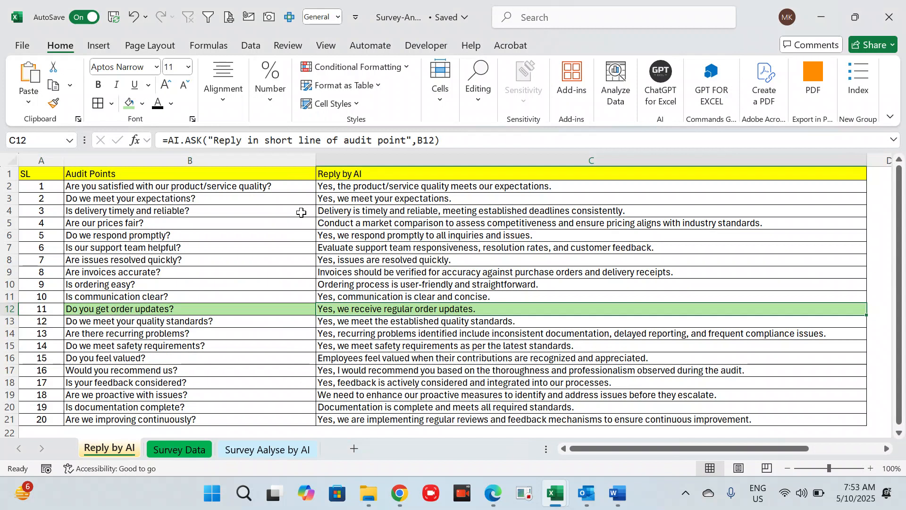
{"action": "key", "text": "Down"}
{"action": "key", "text": "Down"}
{"action": "key", "text": "Down"}
{"action": "key", "text": "Down"}
{"action": "key", "text": "Down"}
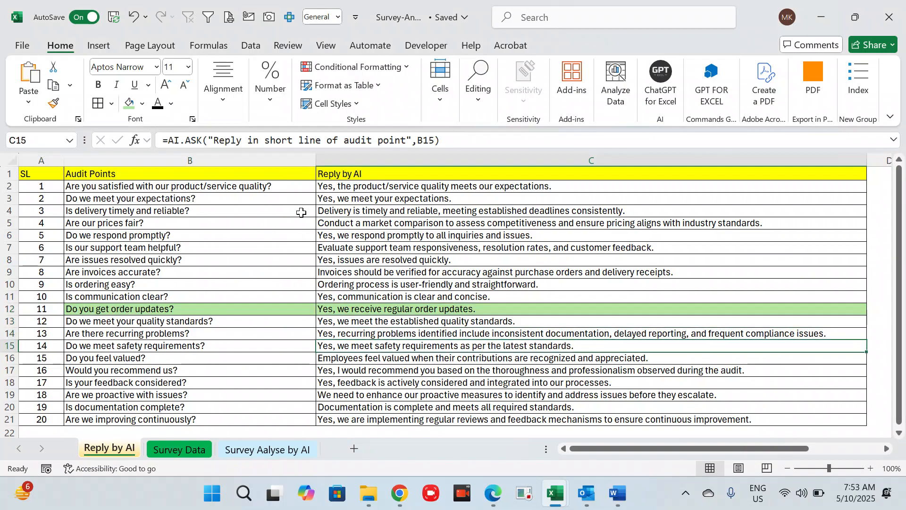
{"action": "key", "text": "Left"}
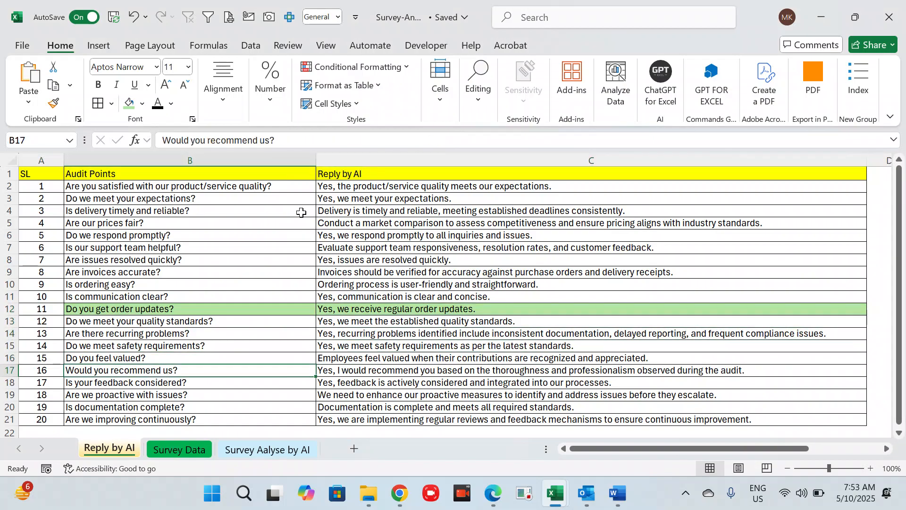
{"action": "key", "text": "Right"}
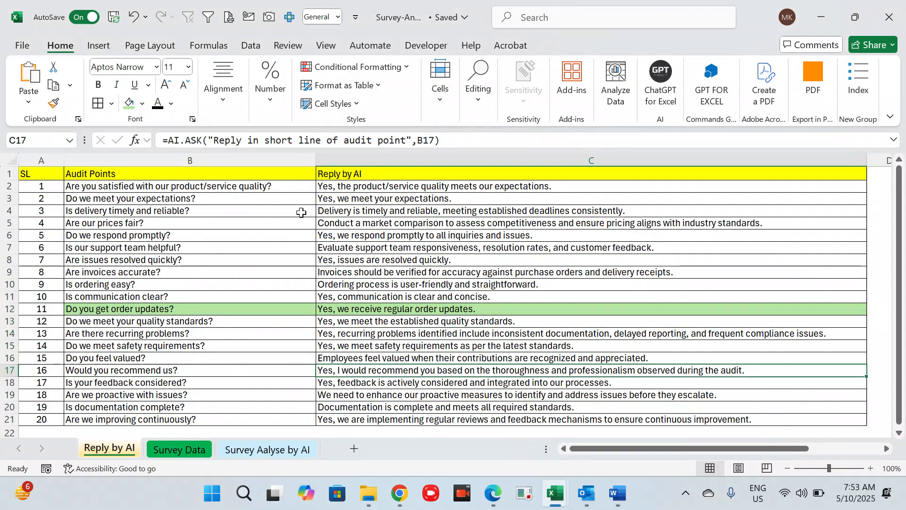
Look back through the replies from row 17 up to the header and the first few rows.
{"action": "key", "text": "Up"}
{"action": "key", "text": "Up"}
{"action": "key", "text": "Up"}
{"action": "key", "text": "Up"}
{"action": "key", "text": "Up"}
{"action": "key", "text": "Up"}
{"action": "key", "text": "Up"}
{"action": "key", "text": "Up"}
{"action": "key", "text": "Up"}
{"action": "key", "text": "Up"}
{"action": "key", "text": "Up"}
{"action": "key", "text": "Up"}
{"action": "key", "text": "Up"}
{"action": "key", "text": "Up"}
{"action": "key", "text": "Up"}
{"action": "key", "text": "Up"}
{"action": "key", "text": "Down"}
{"action": "key", "text": "Down"}
{"action": "key", "text": "Down"}
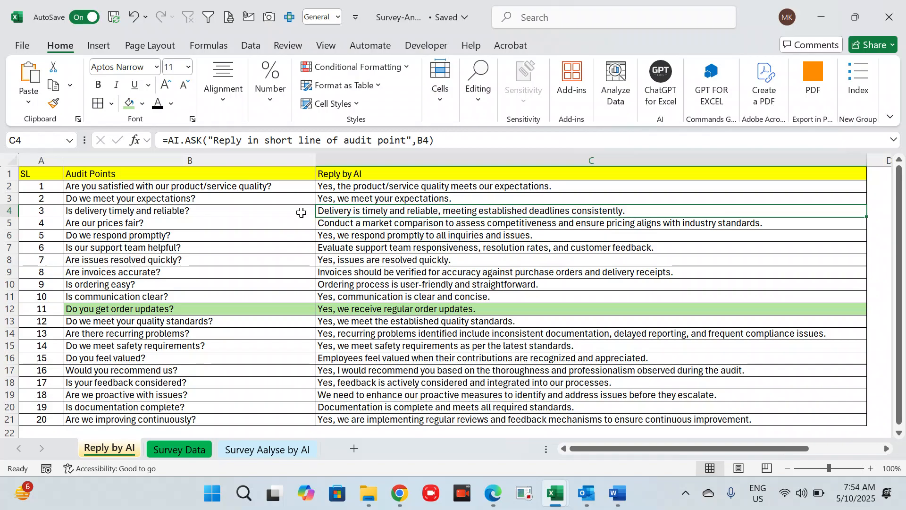
Convert the AI.ASK formulas in C2:C21 to static values by pasting them over themselves as values.
{"action": "key", "text": "ctrl+Up"}
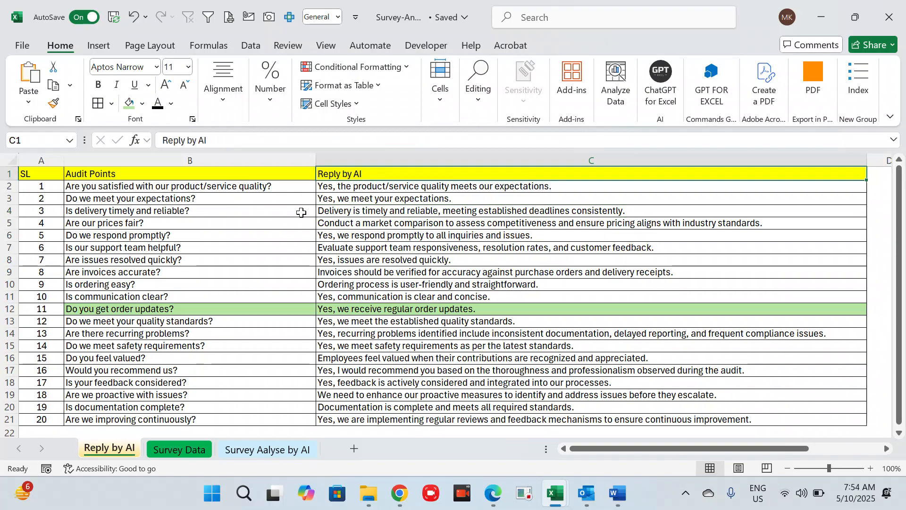
{"action": "key", "text": "Down"}
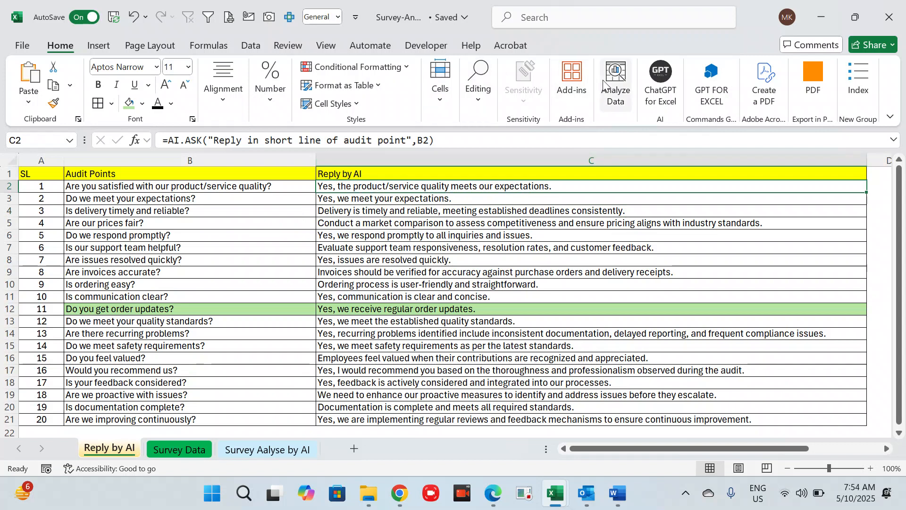
{"action": "left_click", "coordinate": [470, 245]}
{"action": "key", "text": "ctrl+Up"}
{"action": "key", "text": "Down"}
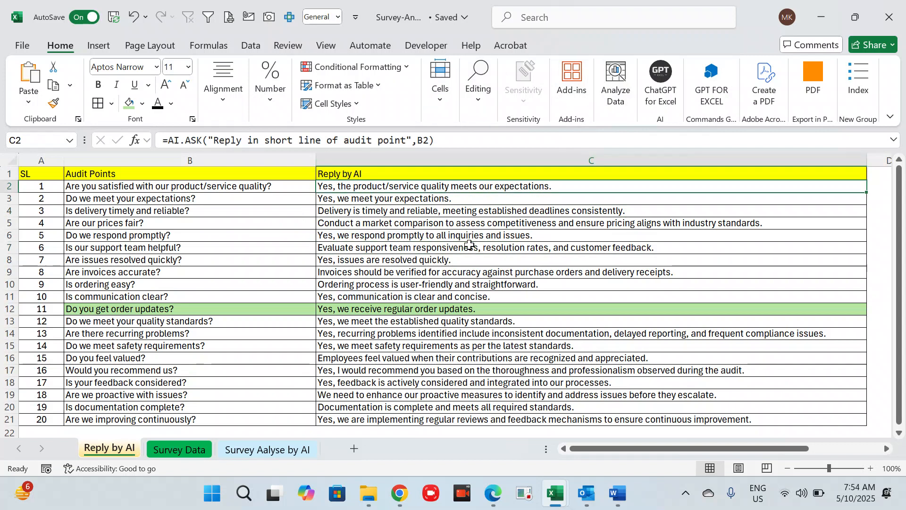
{"action": "key", "text": "ctrl+shift+Down"}
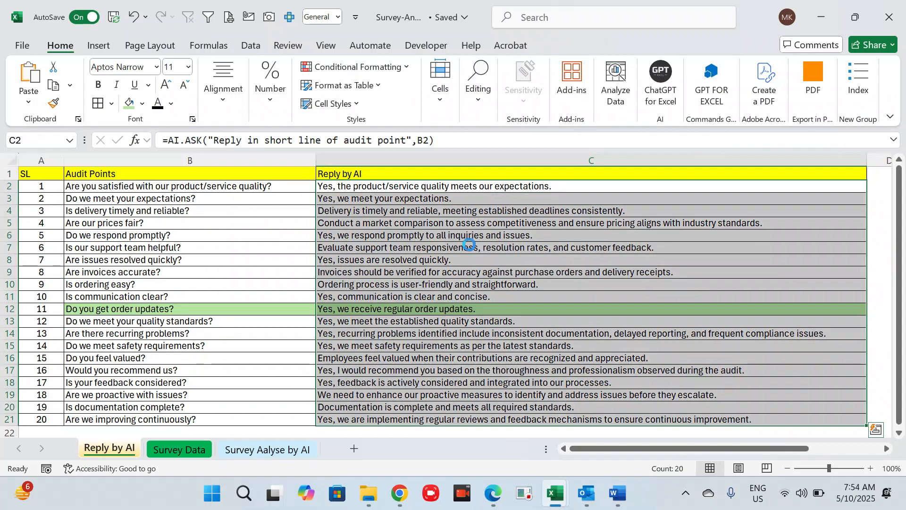
{"action": "key", "text": "ctrl+c"}
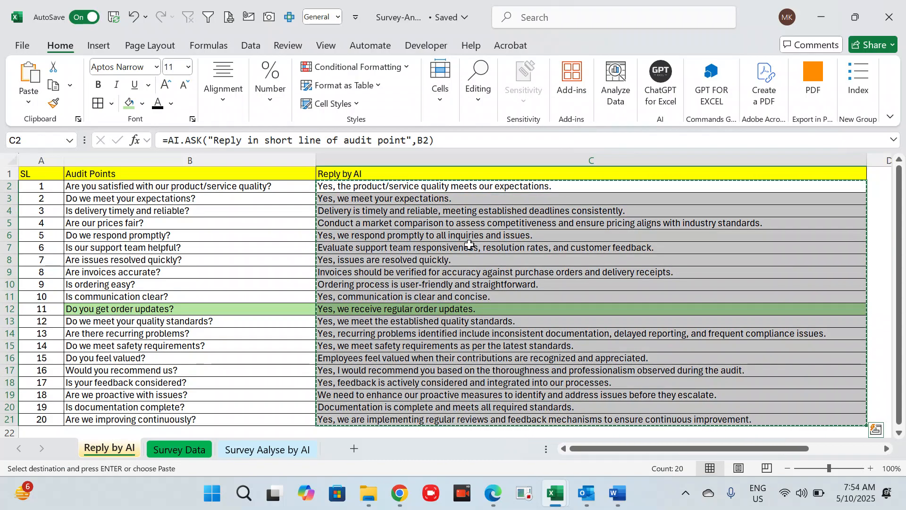
{"action": "key", "text": "alt"}
{"action": "key", "text": "Down"}
{"action": "key", "text": "v"}
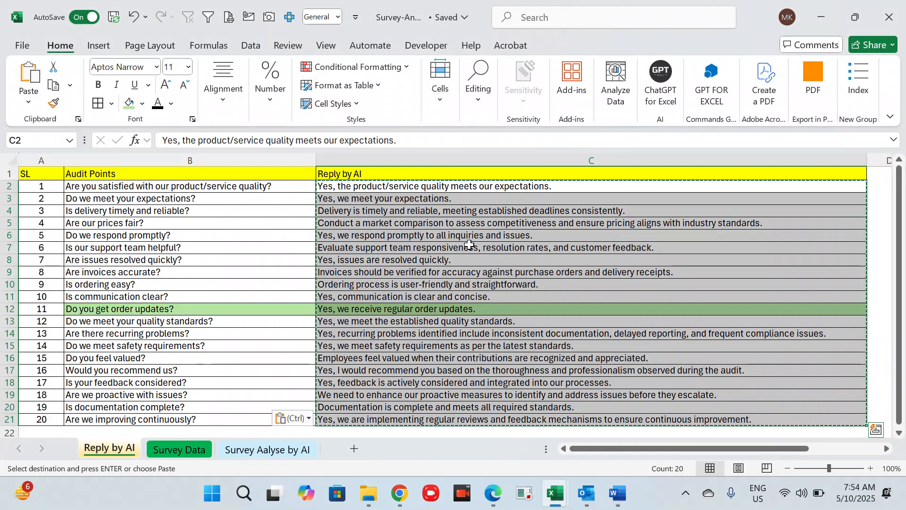
Check the contents of reply cells C3 to C9 for plain text instead of formulas.
{"action": "key", "text": "Down"}
{"action": "key", "text": "Down"}
{"action": "key", "text": "Down"}
{"action": "key", "text": "Down"}
{"action": "key", "text": "Down"}
{"action": "key", "text": "Down"}
{"action": "key", "text": "Down"}
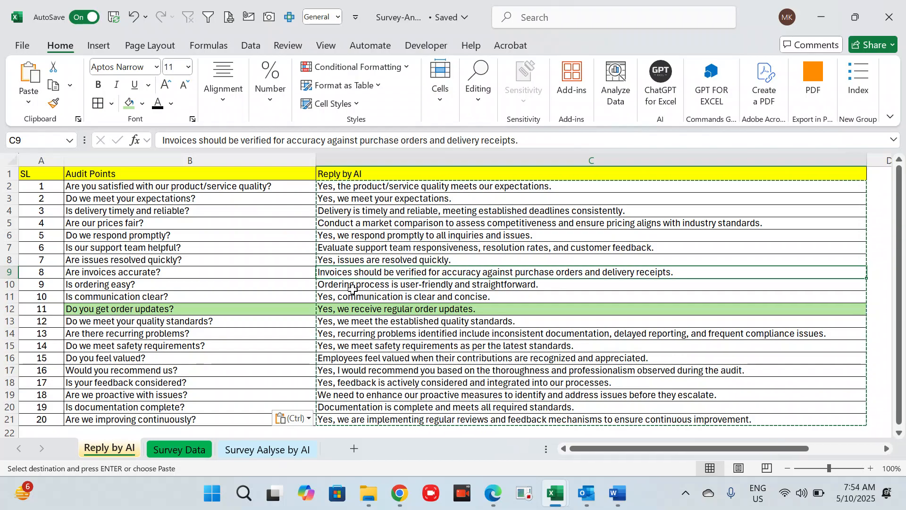
Open the Survey Data sheet and look over the survey table from its last rows up to the headers.
{"action": "left_click", "coordinate": [187, 451]}
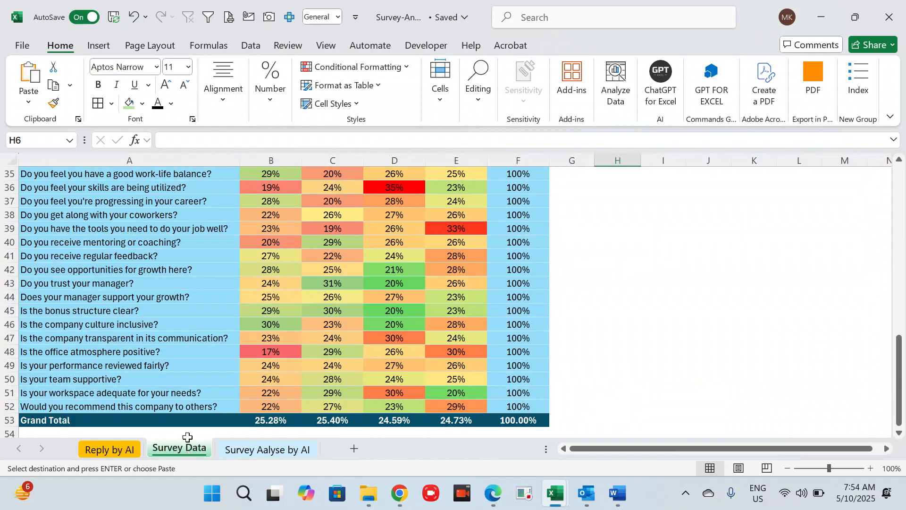
{"action": "left_click", "coordinate": [313, 270]}
{"action": "scroll", "coordinate": [316, 276], "scroll_direction": "up", "scroll_amount": 2}
{"action": "scroll", "coordinate": [316, 276], "scroll_direction": "up", "scroll_amount": 4}
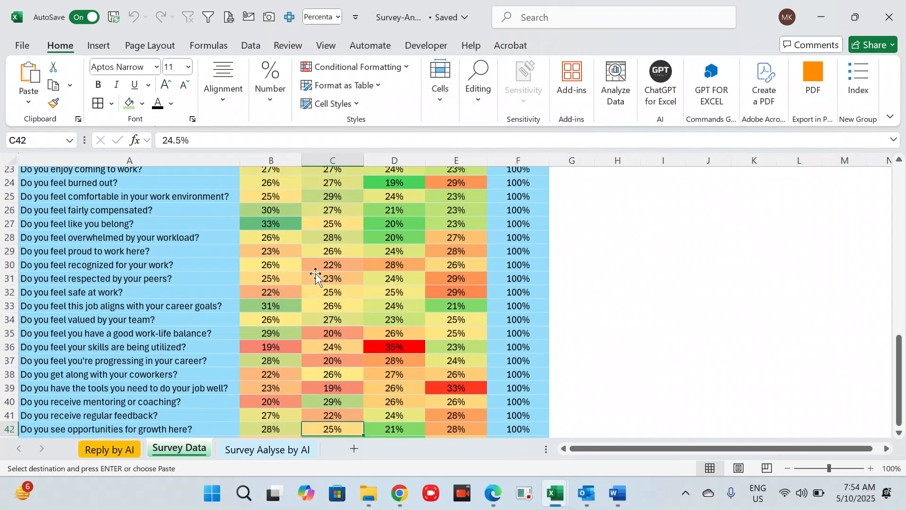
{"action": "scroll", "coordinate": [316, 276], "scroll_direction": "up", "scroll_amount": 5}
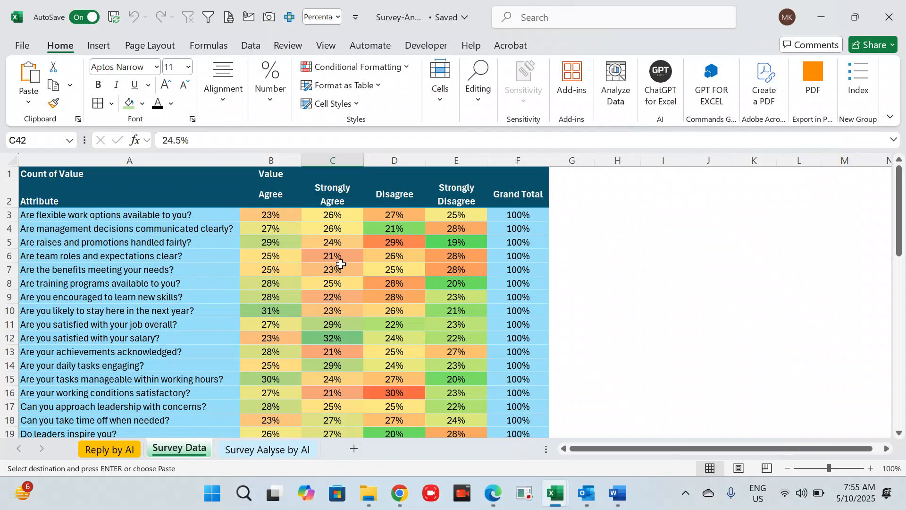
Examine the response percentages for the working-conditions question in row 16.
{"action": "scroll", "coordinate": [348, 296], "scroll_direction": "down", "scroll_amount": 1}
{"action": "left_click", "coordinate": [396, 316]}
{"action": "key", "text": "Left"}
{"action": "key", "text": "Left"}
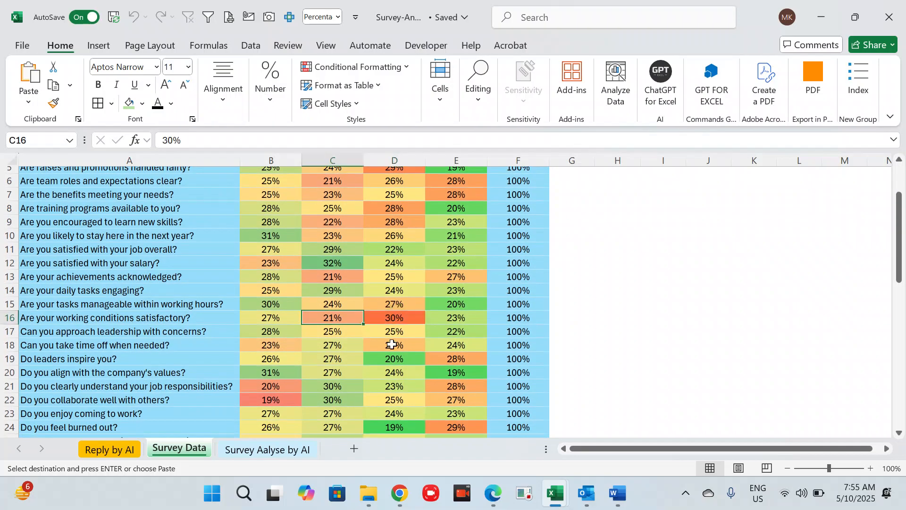
{"action": "key", "text": "Left"}
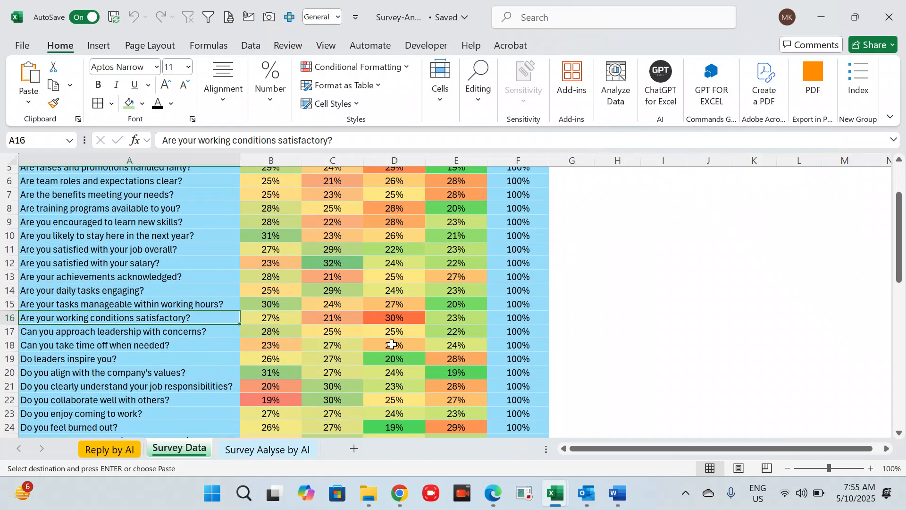
{"action": "key", "text": "Right"}
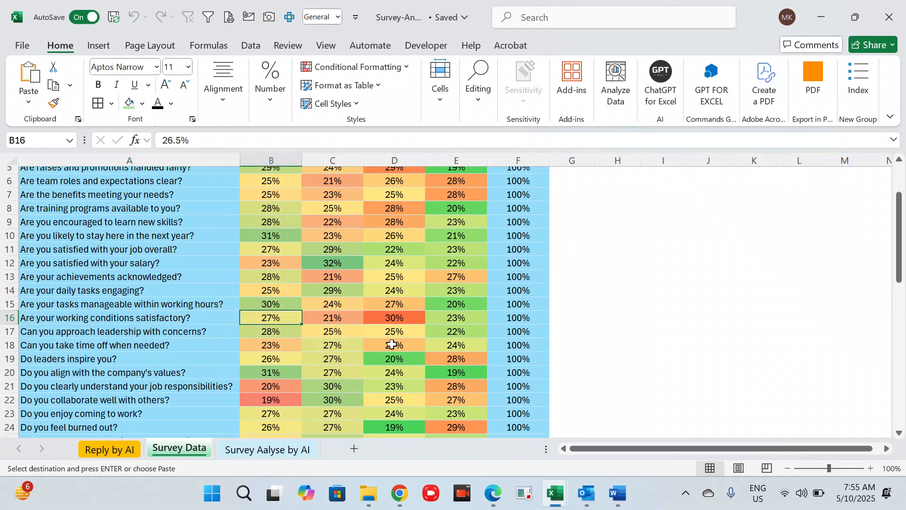
Examine the response column headers and the percentages for the salary satisfaction question in row 12.
{"action": "key", "text": "Up"}
{"action": "key", "text": "Up"}
{"action": "key", "text": "Up"}
{"action": "key", "text": "Up"}
{"action": "key", "text": "Up"}
{"action": "key", "text": "Up"}
{"action": "key", "text": "Up"}
{"action": "key", "text": "Up"}
{"action": "key", "text": "Up"}
{"action": "key", "text": "Up"}
{"action": "key", "text": "Up"}
{"action": "key", "text": "Up"}
{"action": "key", "text": "Up"}
{"action": "key", "text": "Up"}
{"action": "key", "text": "Up"}
{"action": "key", "text": "Down"}
{"action": "key", "text": "Down"}
{"action": "key", "text": "Down"}
{"action": "key", "text": "Down"}
{"action": "key", "text": "Down"}
{"action": "key", "text": "Down"}
{"action": "key", "text": "Down"}
{"action": "key", "text": "Down"}
{"action": "key", "text": "Down"}
{"action": "key", "text": "Down"}
{"action": "key", "text": "Down"}
{"action": "key", "text": "Right"}
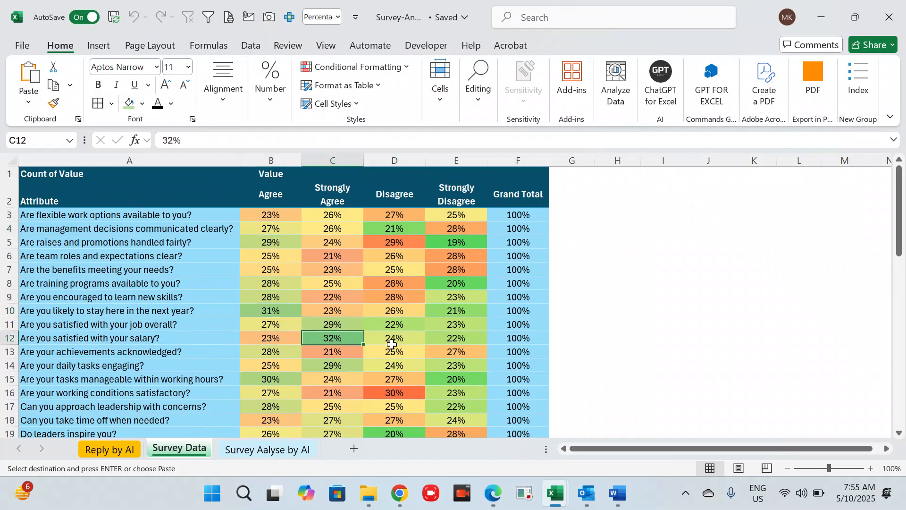
{"action": "key", "text": "Left"}
{"action": "key", "text": "Left"}
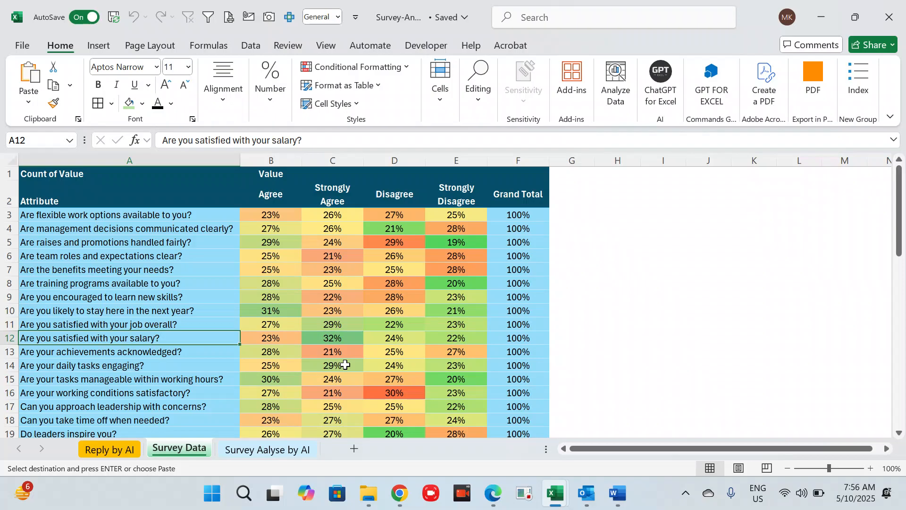
On the Survey Aalyse by AI sheet, give the merged analysis cell A1 a light green fill.
{"action": "left_click", "coordinate": [268, 450]}
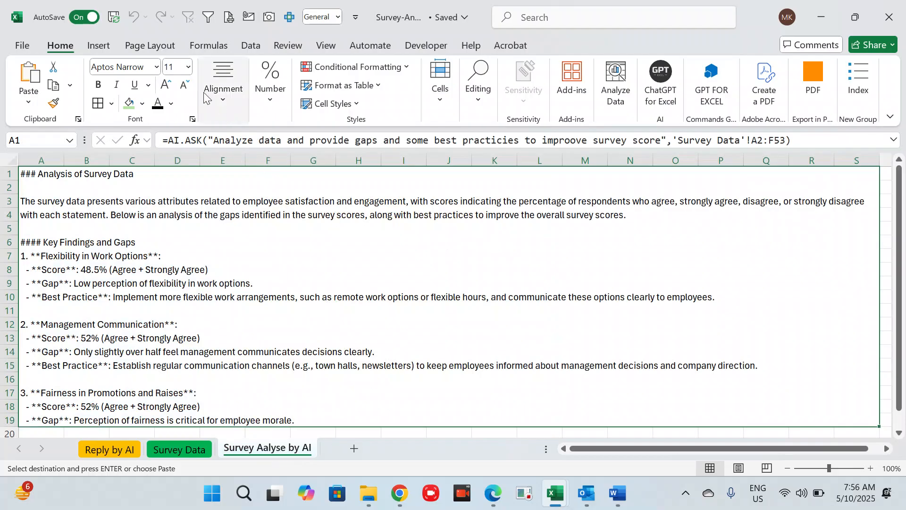
{"action": "left_click", "coordinate": [141, 103]}
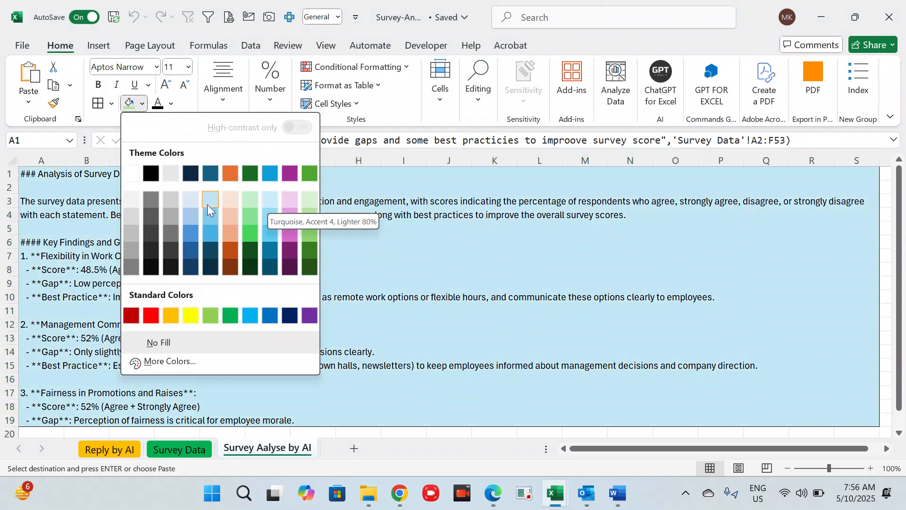
{"action": "left_click", "coordinate": [251, 199]}
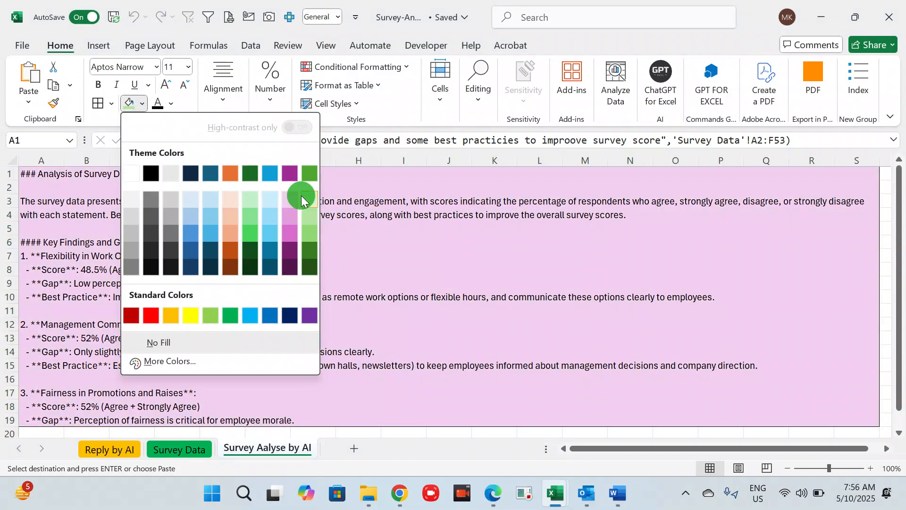
{"action": "left_click", "coordinate": [304, 197]}
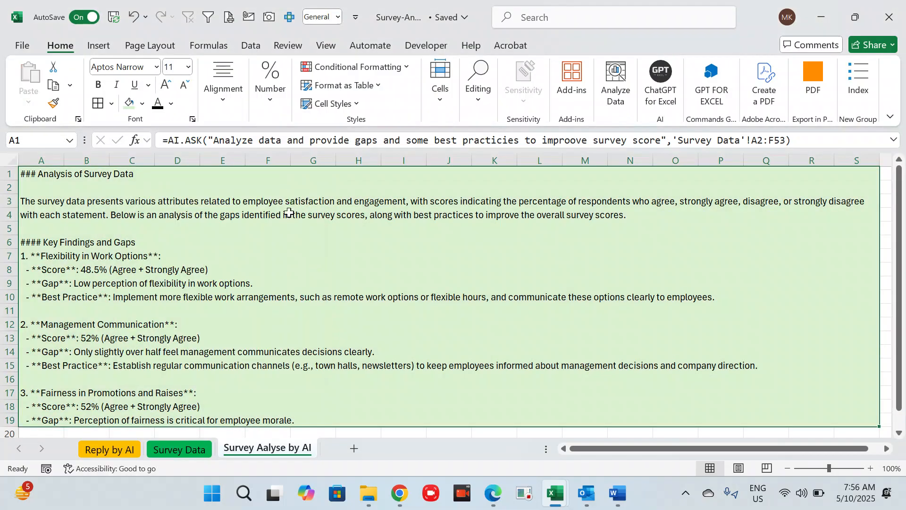
Copy the prompt text from the AI.ASK formula in A1, leave the formula unedited, and clear the cell's contents.
{"action": "left_click_drag", "start_coordinate": [212, 140], "coordinate": [662, 144]}
{"action": "key", "text": "ctrl+c"}
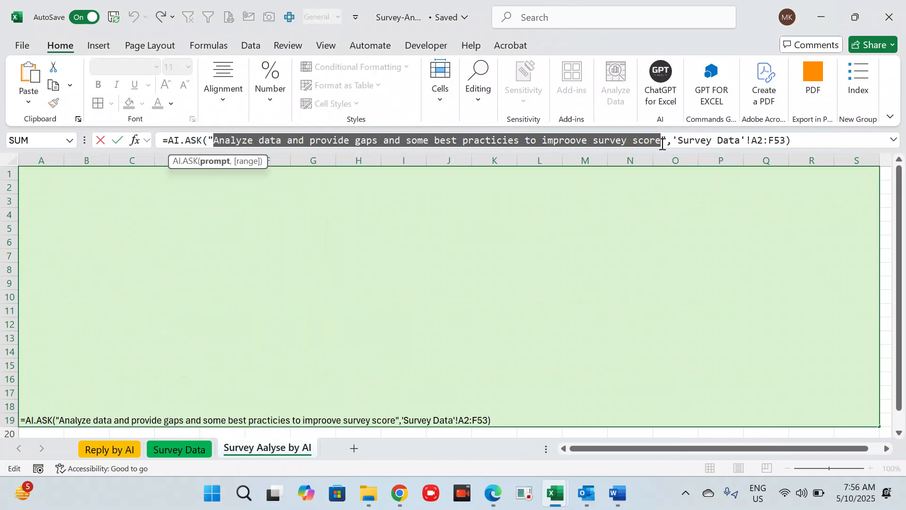
{"action": "key", "text": "Escape"}
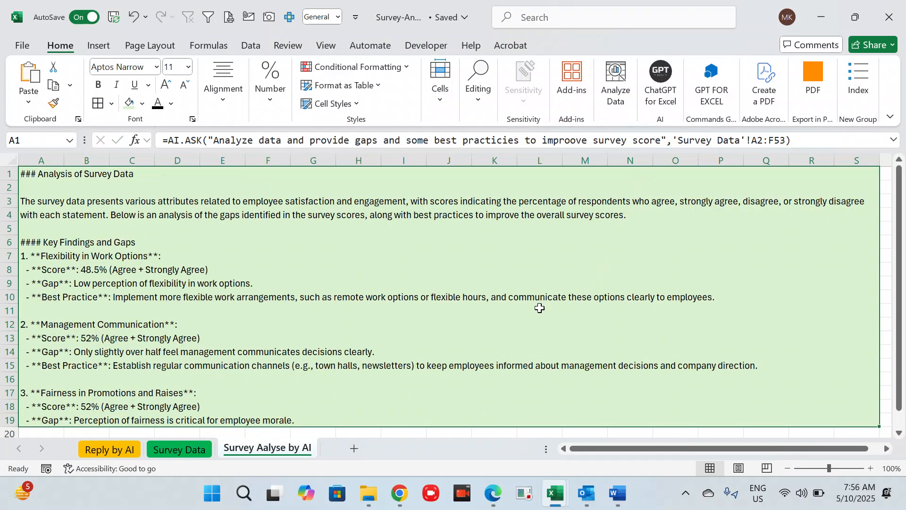
{"action": "key", "text": "Delete"}
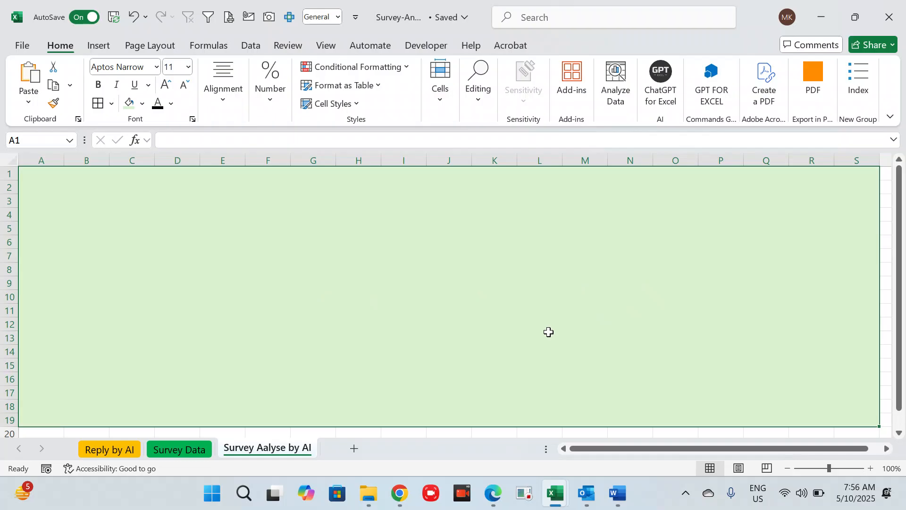
In A1, start an AI.ASK formula with the copied prompt "Analyze data and provide gaps and some best practicies to improove survey score".
{"action": "type", "text": "="}
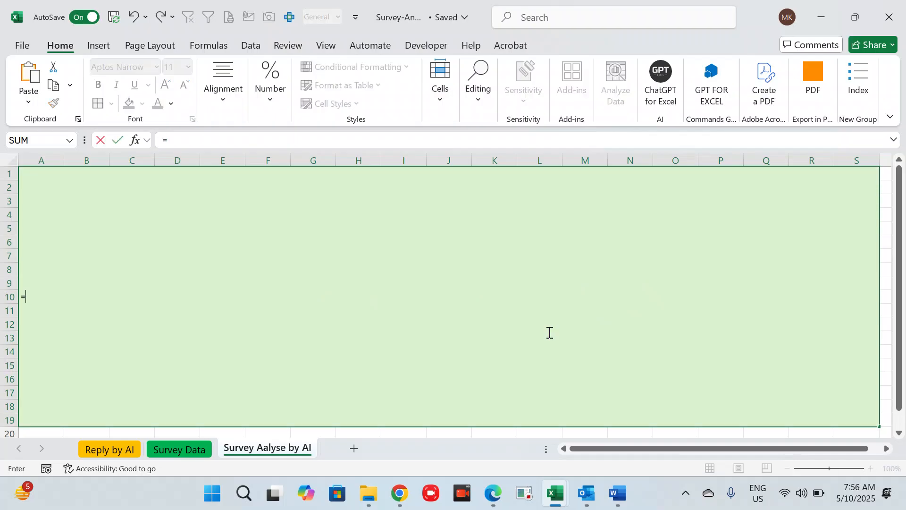
{"action": "type", "text": "ai"}
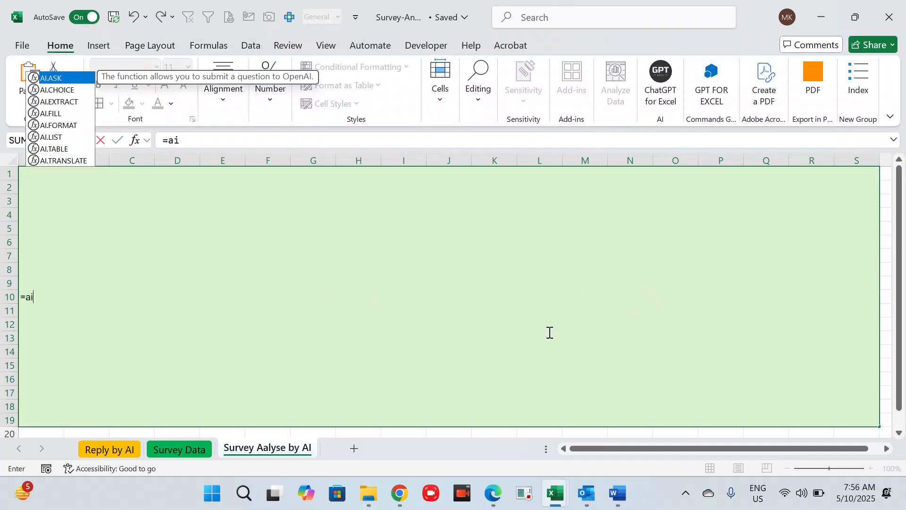
{"action": "key", "text": "Tab"}
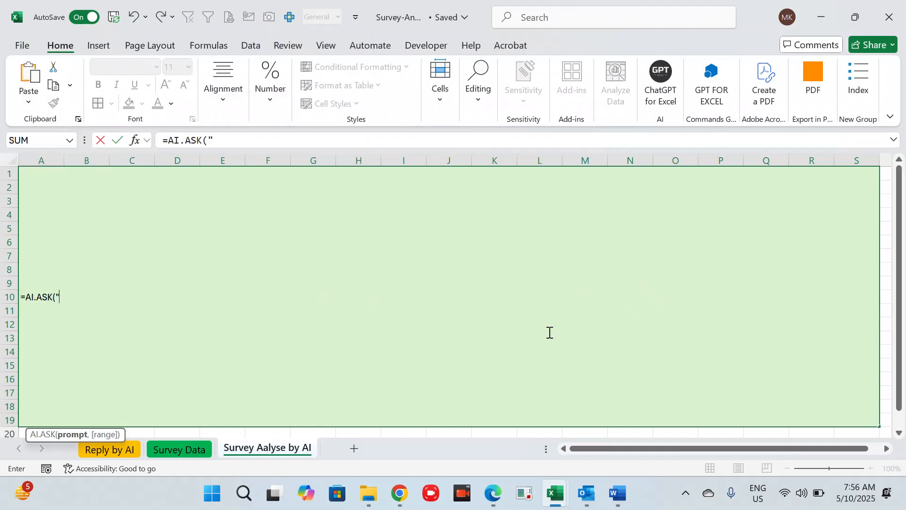
{"action": "type", "text": "\""}
{"action": "key", "text": "ctrl+v"}
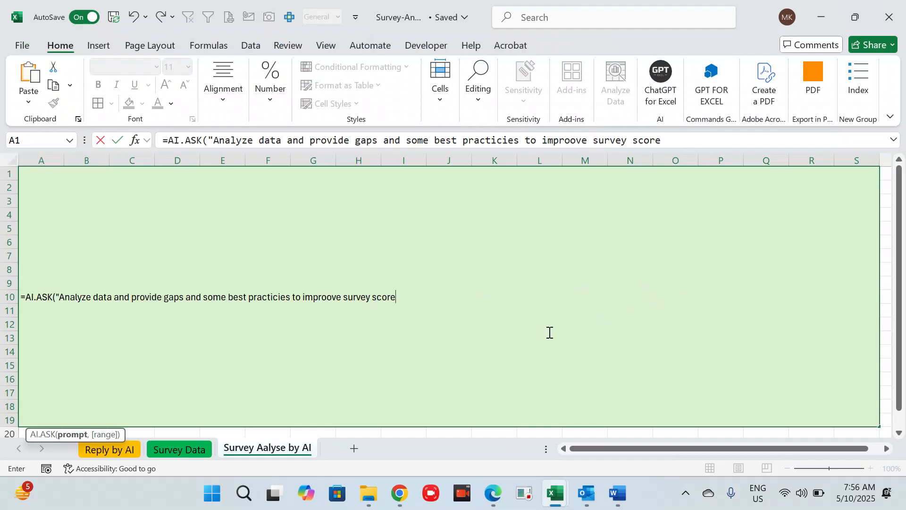
{"action": "type", "text": "\""}
{"action": "type", "text": ","}
Use A2:F53 on the Survey Data sheet as the AI.ASK range argument, complete the formula and reselect the merged analysis cell.
{"action": "left_click", "coordinate": [169, 448]}
{"action": "left_click", "coordinate": [39, 203]}
{"action": "key", "text": "shift+Right"}
{"action": "key", "text": "shift+Right"}
{"action": "key", "text": "shift+Right"}
{"action": "key", "text": "shift+Right"}
{"action": "key", "text": "shift+Right"}
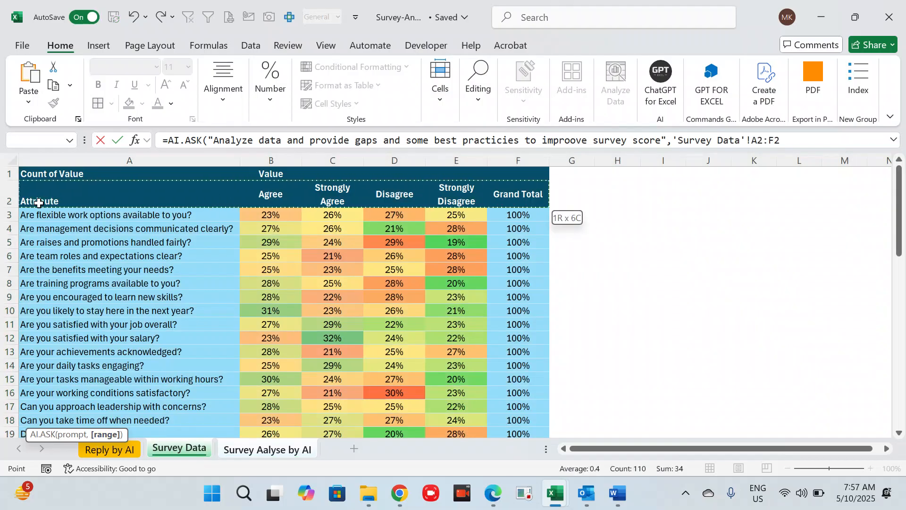
{"action": "key", "text": "shift+Down"}
{"action": "key", "text": "ctrl+shift+Down"}
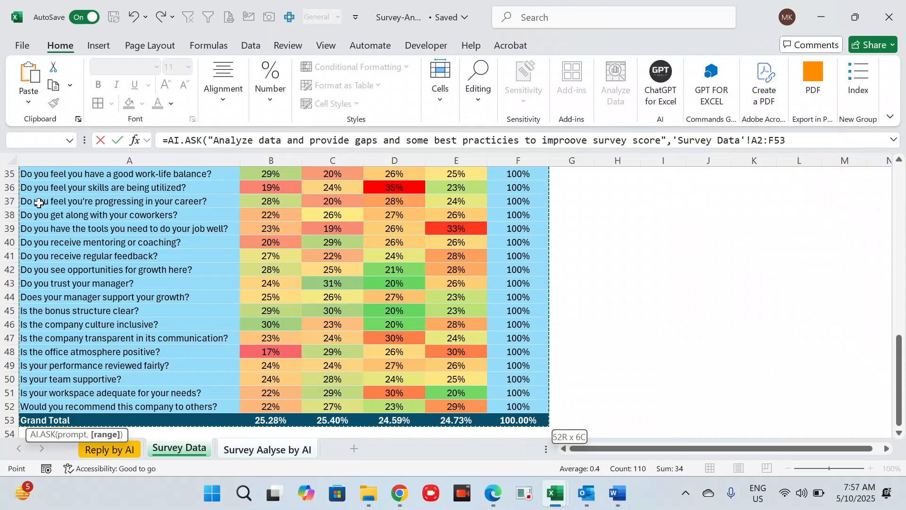
{"action": "type", "text": ")"}
{"action": "key", "text": "Return"}
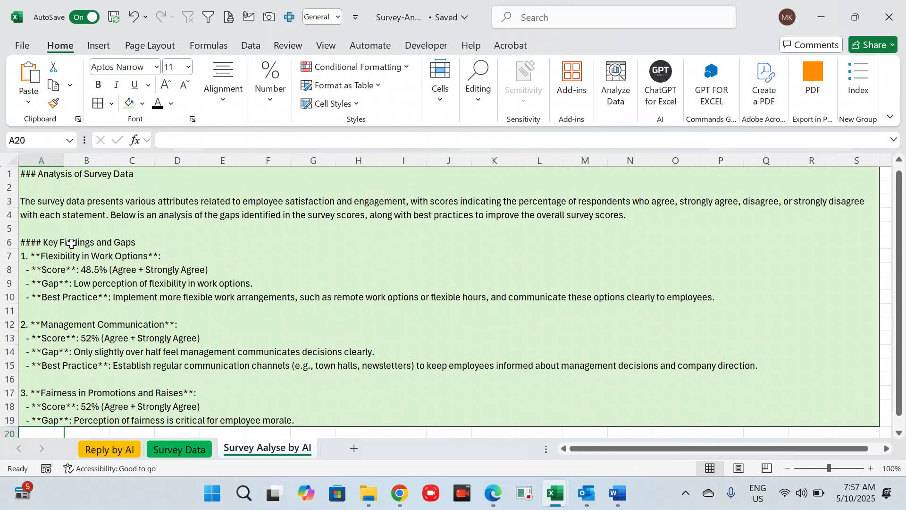
{"action": "left_click", "coordinate": [157, 273]}
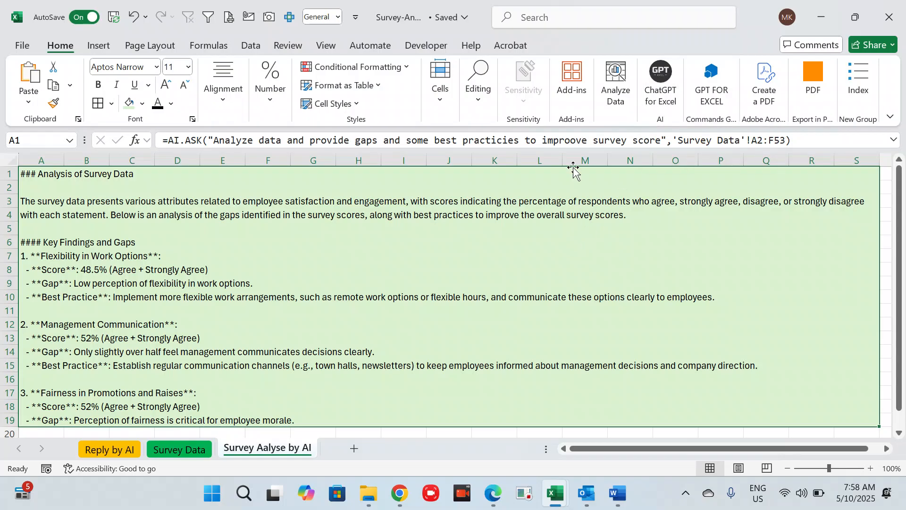
Look over the available add-ins and the Reply by AI and Survey Data sheets, and return to the Survey Aalyse by AI sheet.
{"action": "left_click", "coordinate": [575, 89]}
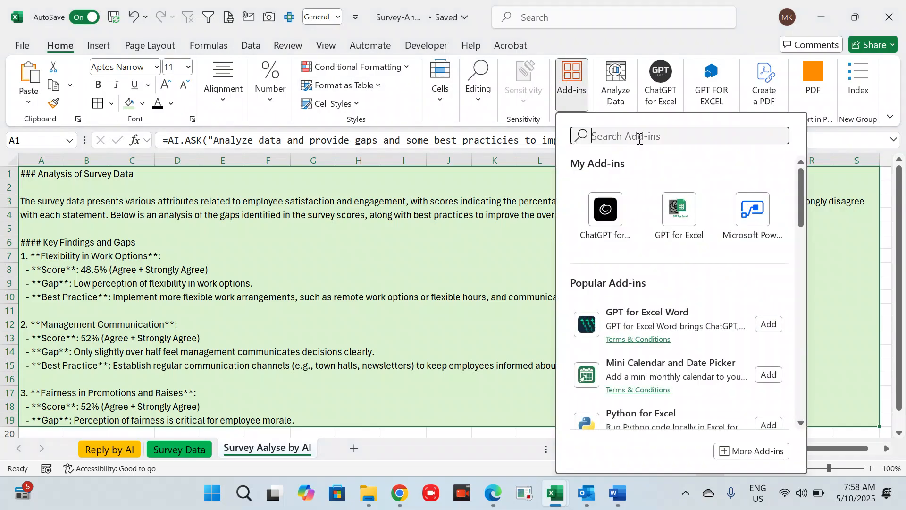
{"action": "left_click", "coordinate": [488, 282]}
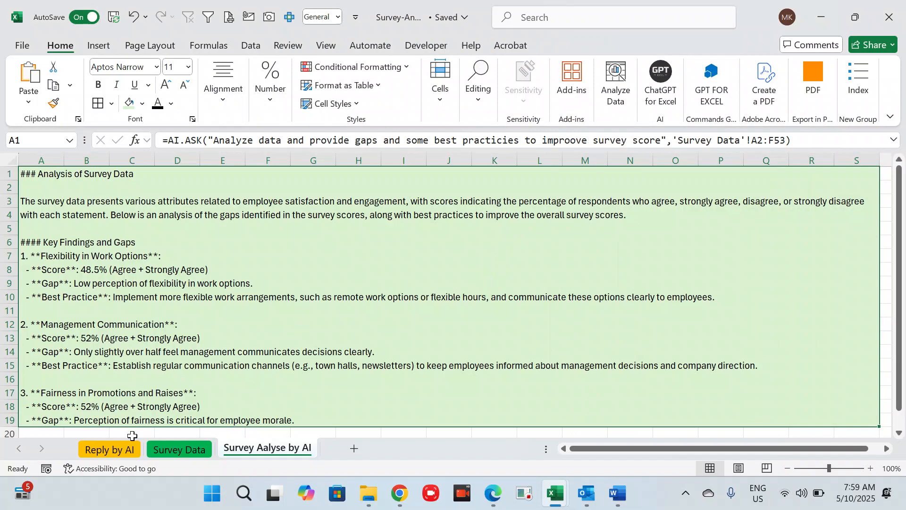
{"action": "left_click", "coordinate": [119, 450]}
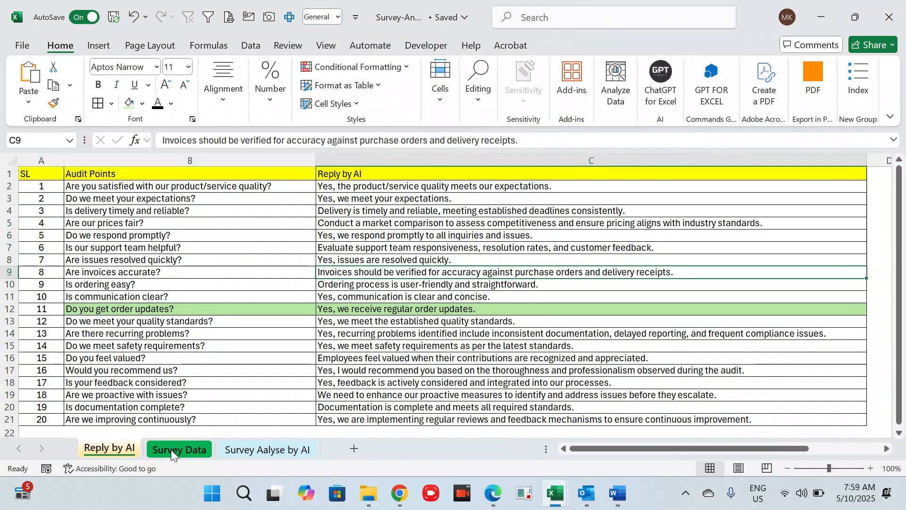
{"action": "left_click", "coordinate": [171, 450]}
{"action": "left_click", "coordinate": [244, 446]}
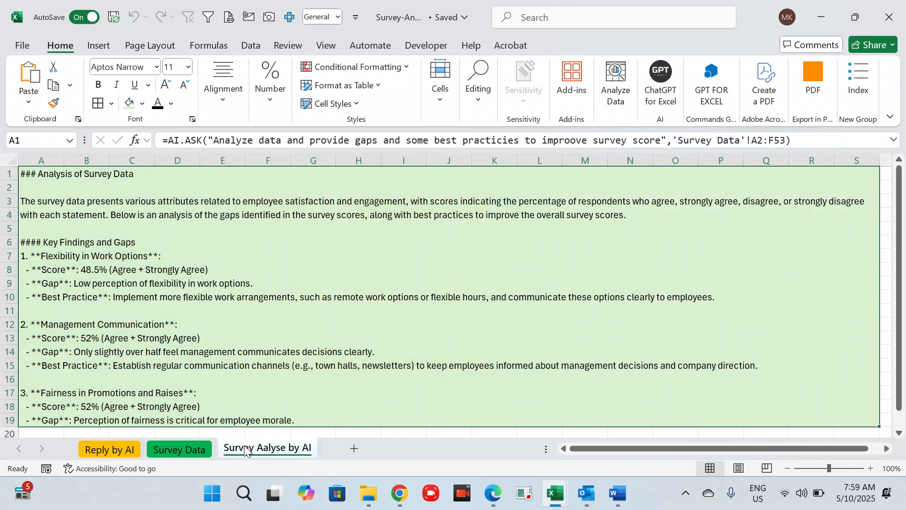